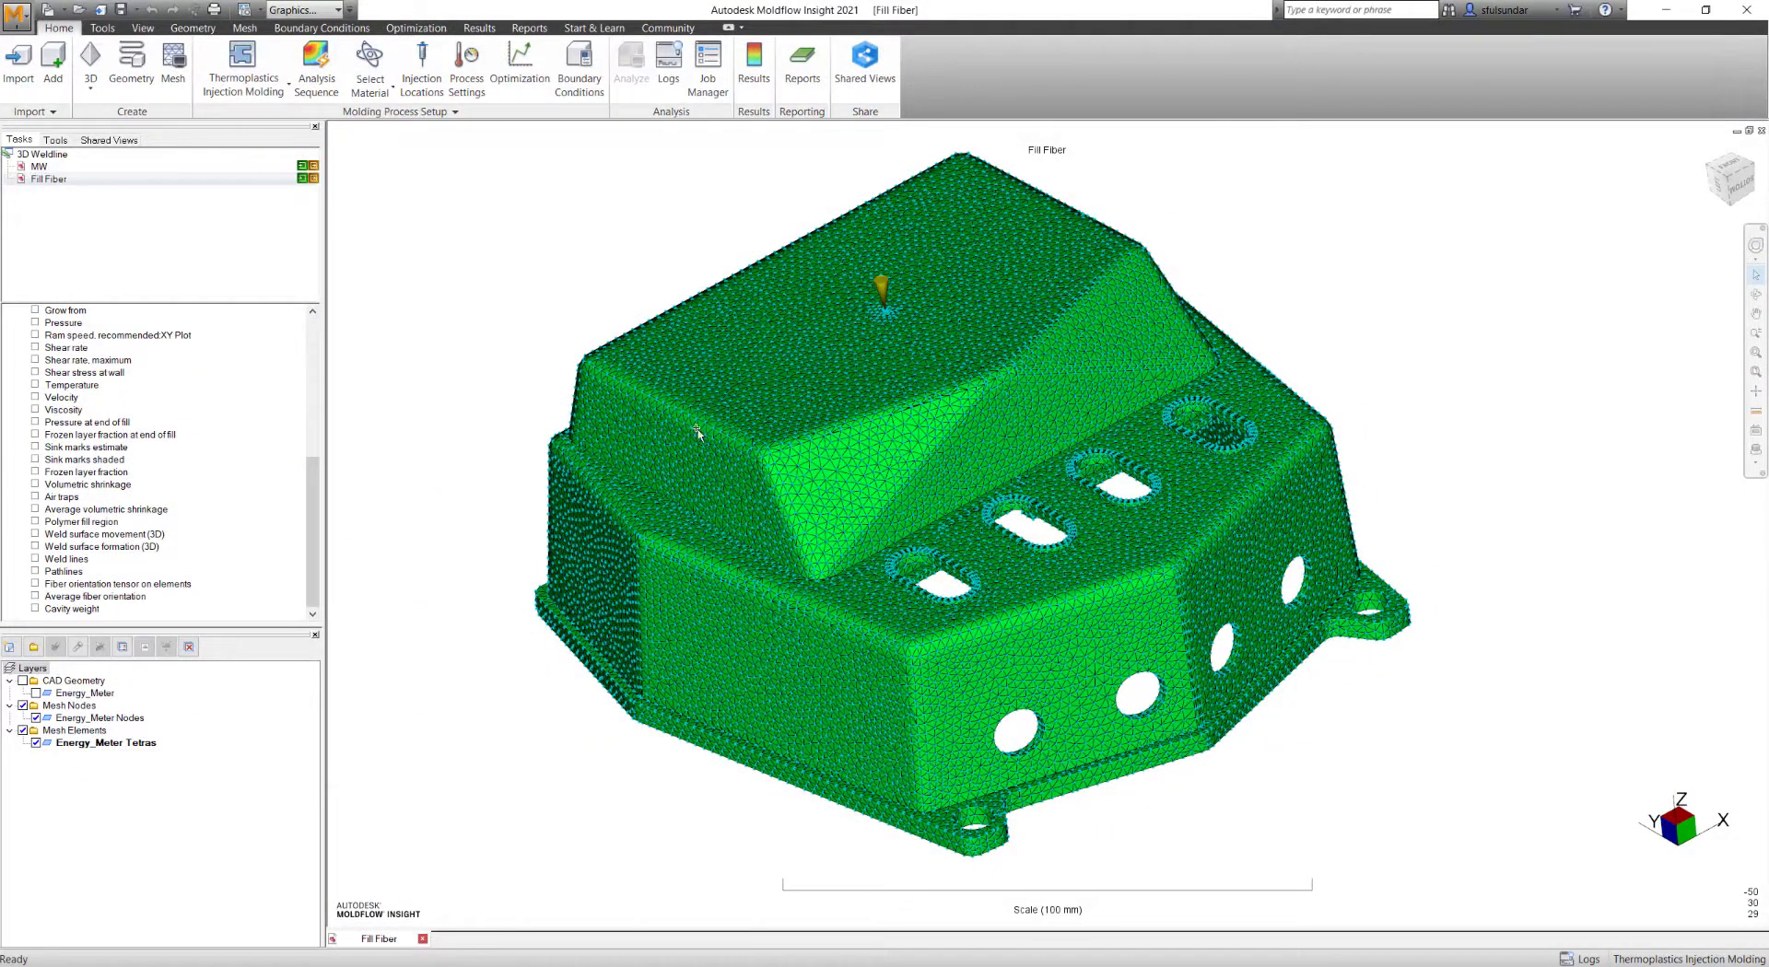
Orbit the meshed Energy_Meter enclosure to a new angle and widen the 3D viewport.
key("F5")
mouse_move(683, 406)
left_mouse_down()
mouse_move(635, 416)
mouse_move(654, 417)
left_mouse_up()
key("Escape")
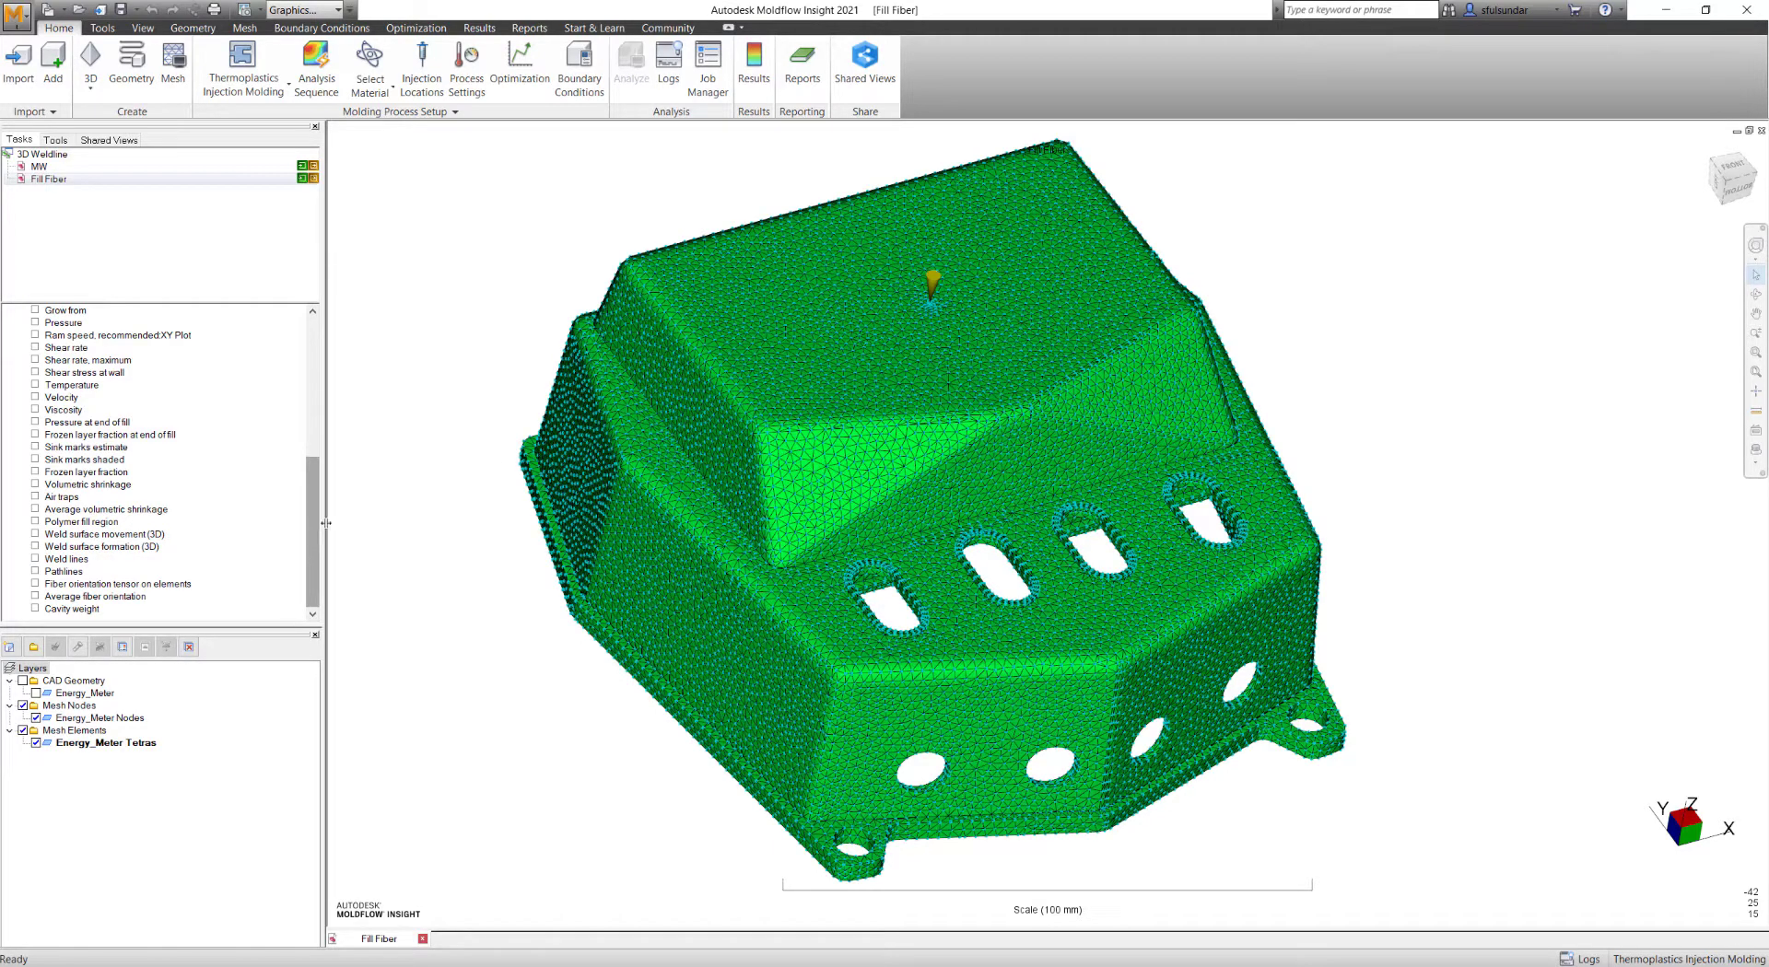
left_click_drag(324, 521, 292, 526)
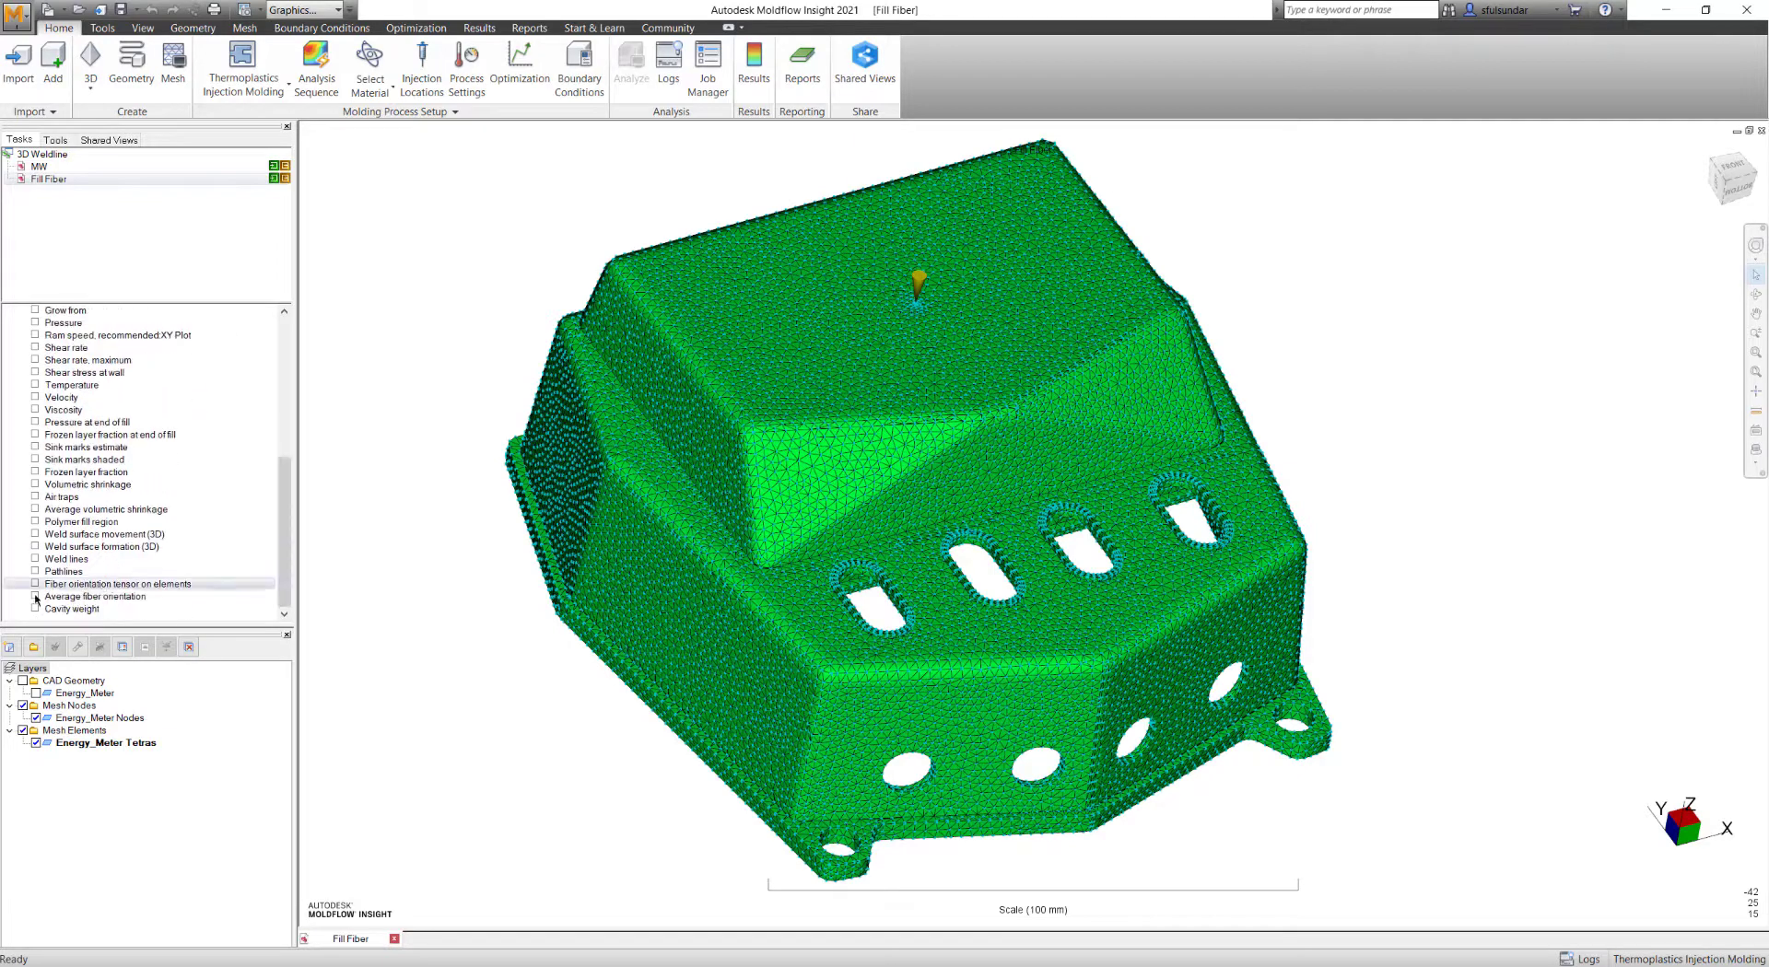
Plot the Weld lines result and inspect the coloured lines around the lower openings.
left_click(35, 559)
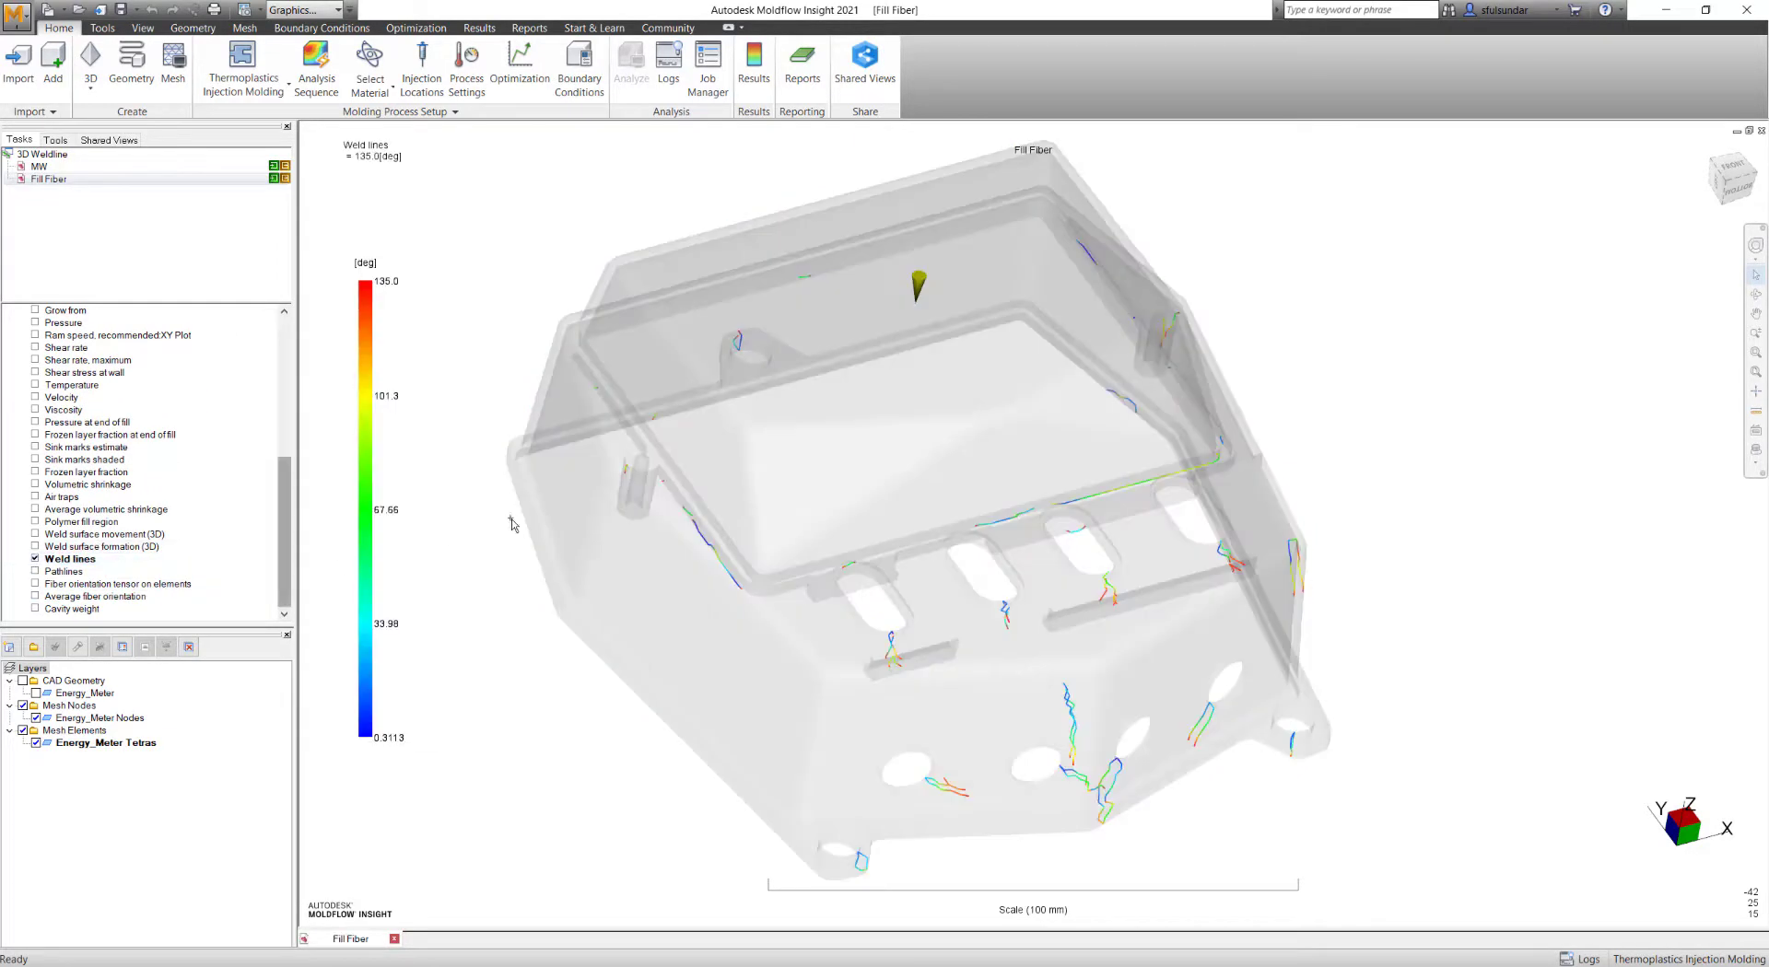
mouse_move(619, 459)
middle_mouse_down()
mouse_move(609, 414)
mouse_move(607, 453)
middle_mouse_up()
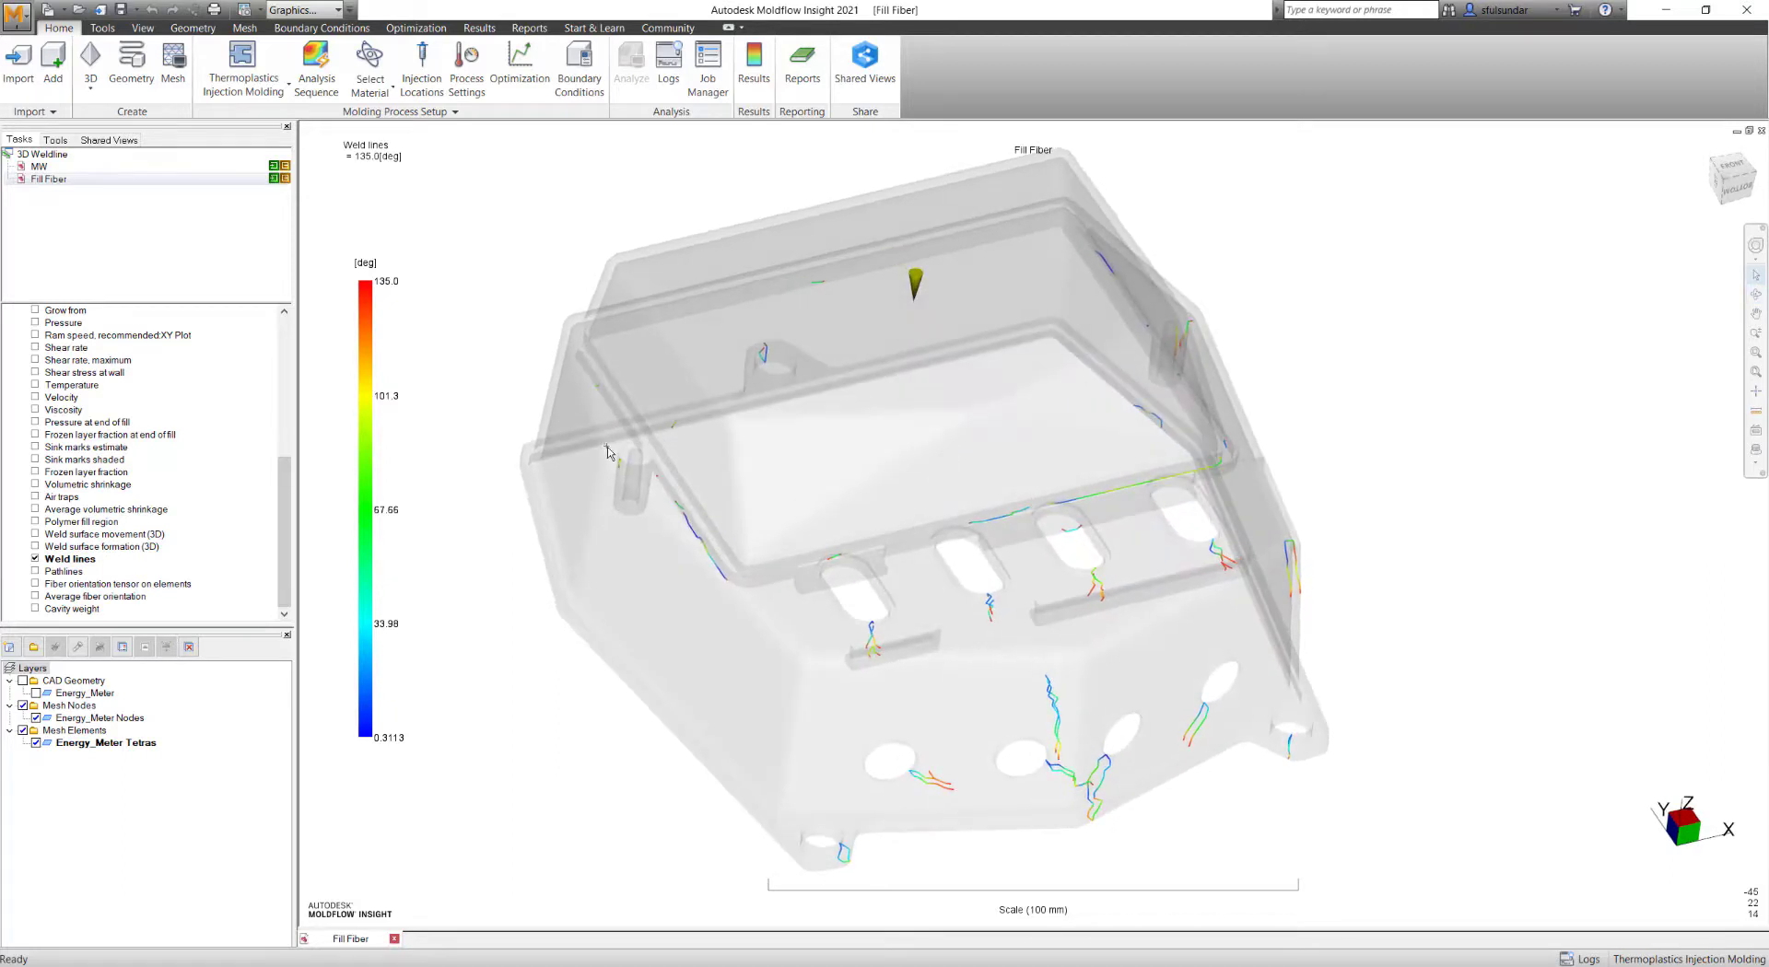
middle_click_drag(833, 478, 840, 485)
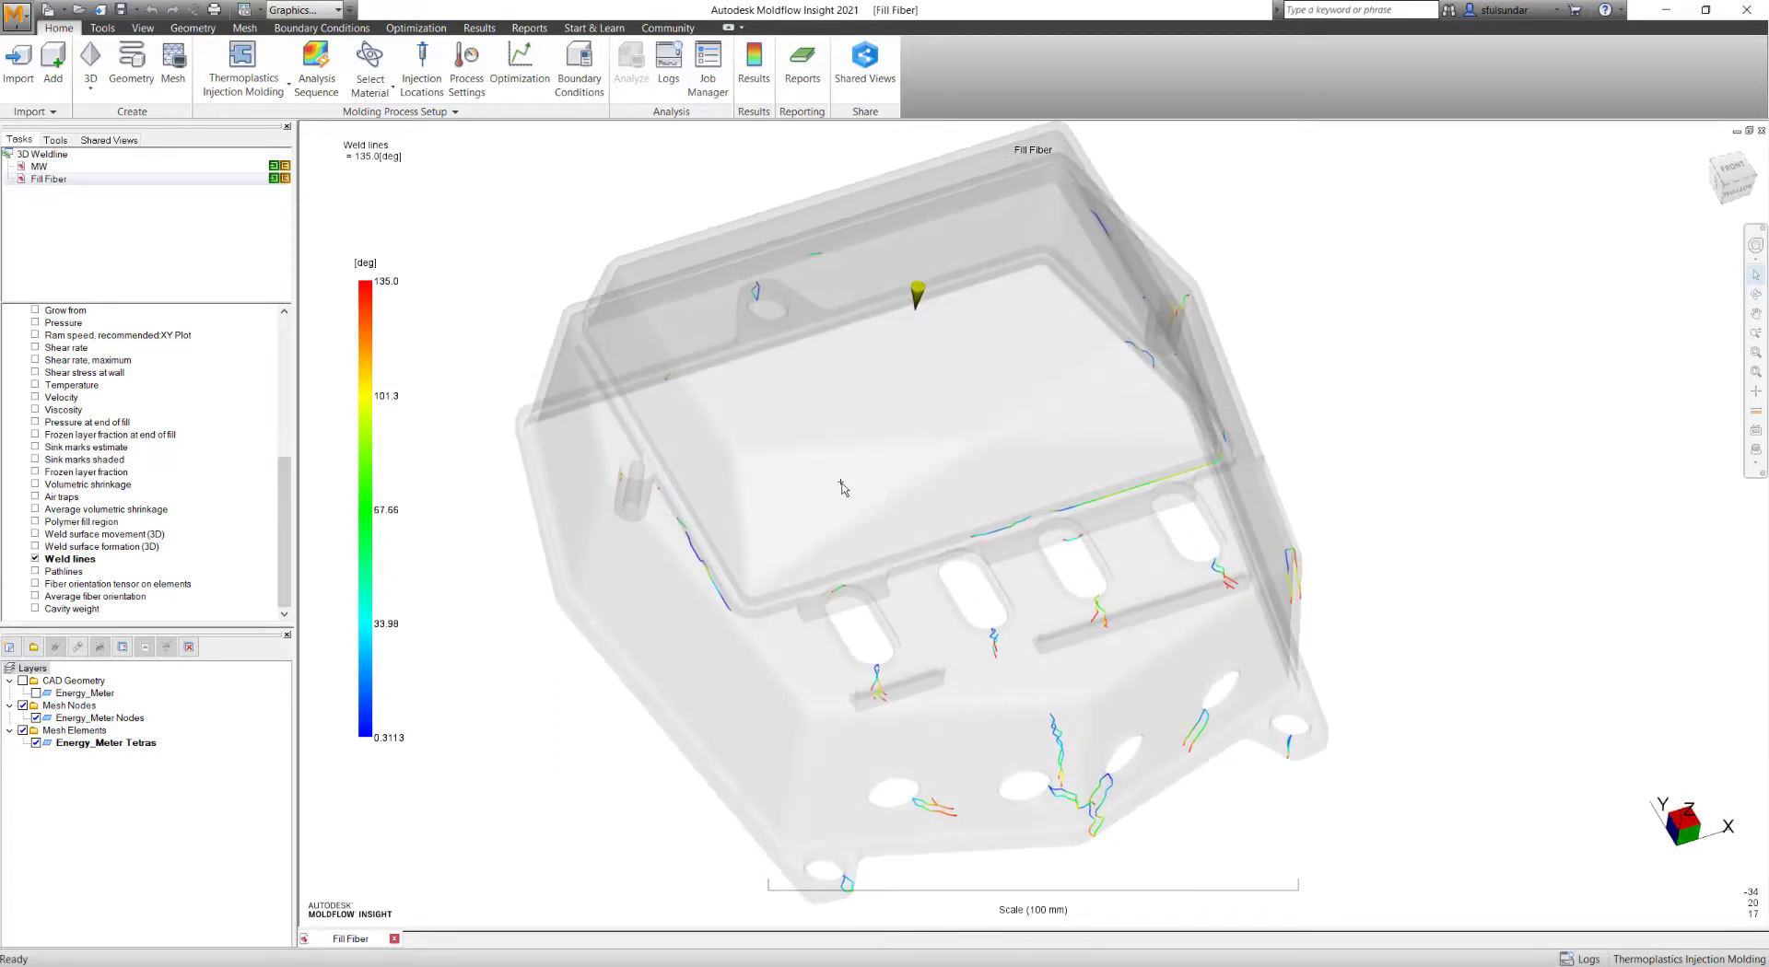
scroll(840, 482, "down", 2)
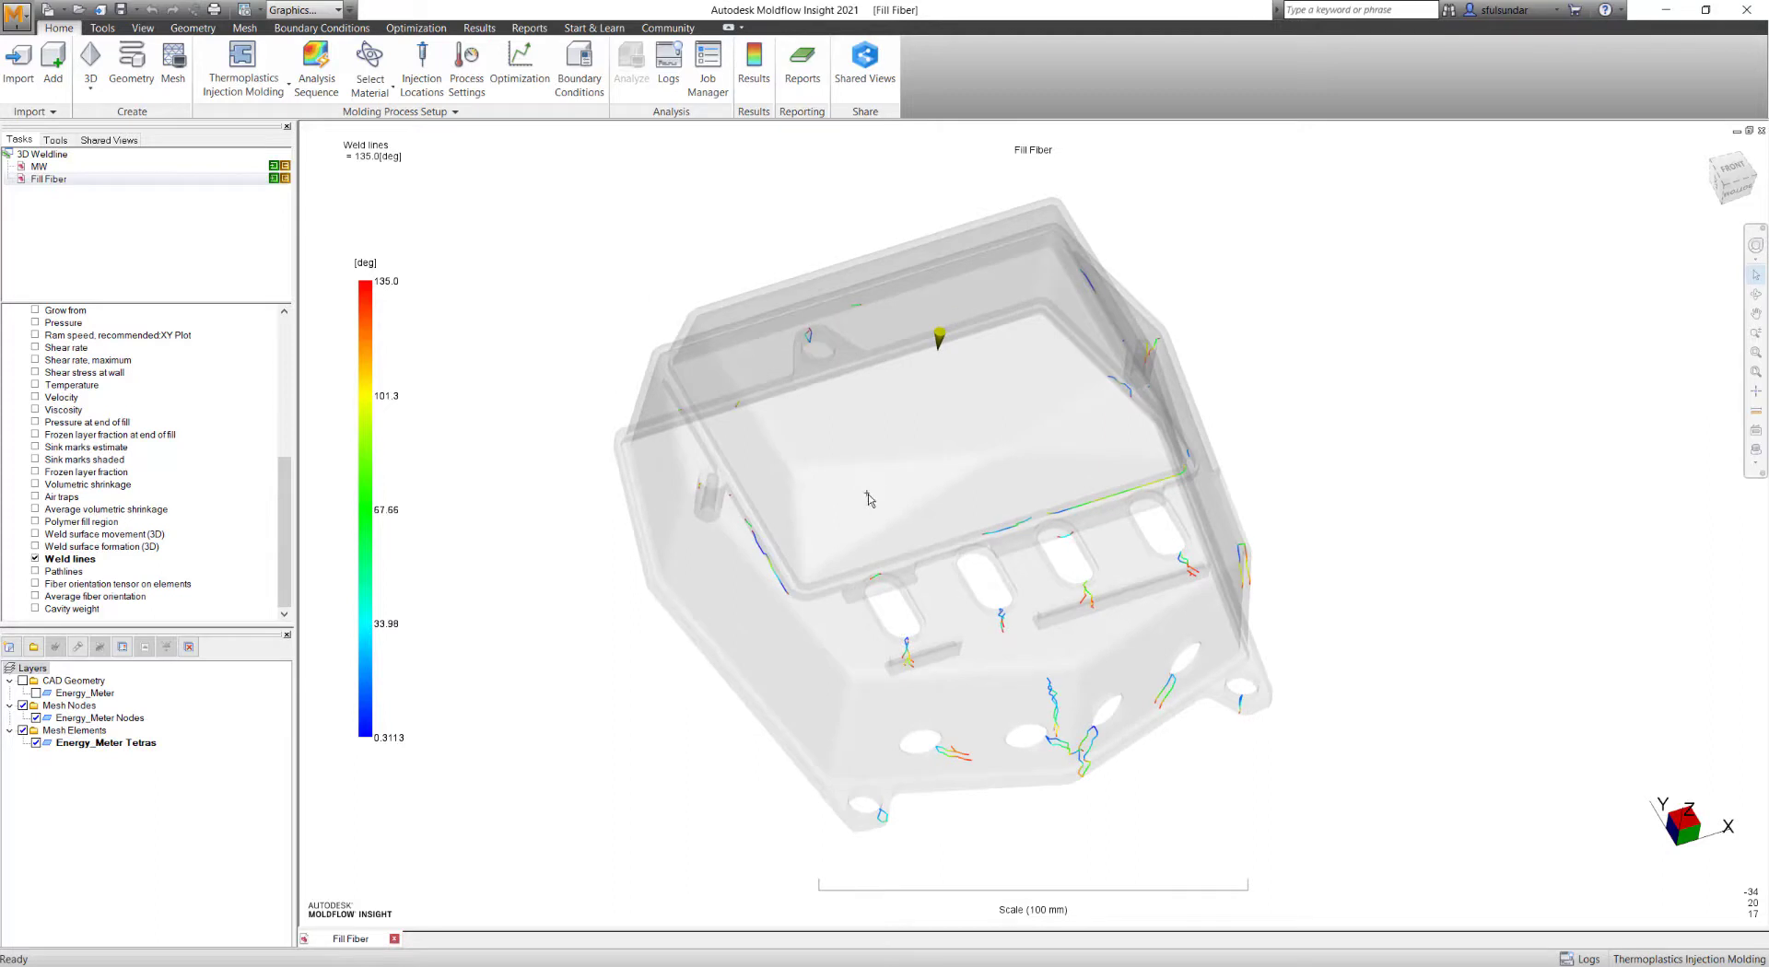
scroll(879, 496, "up", 1)
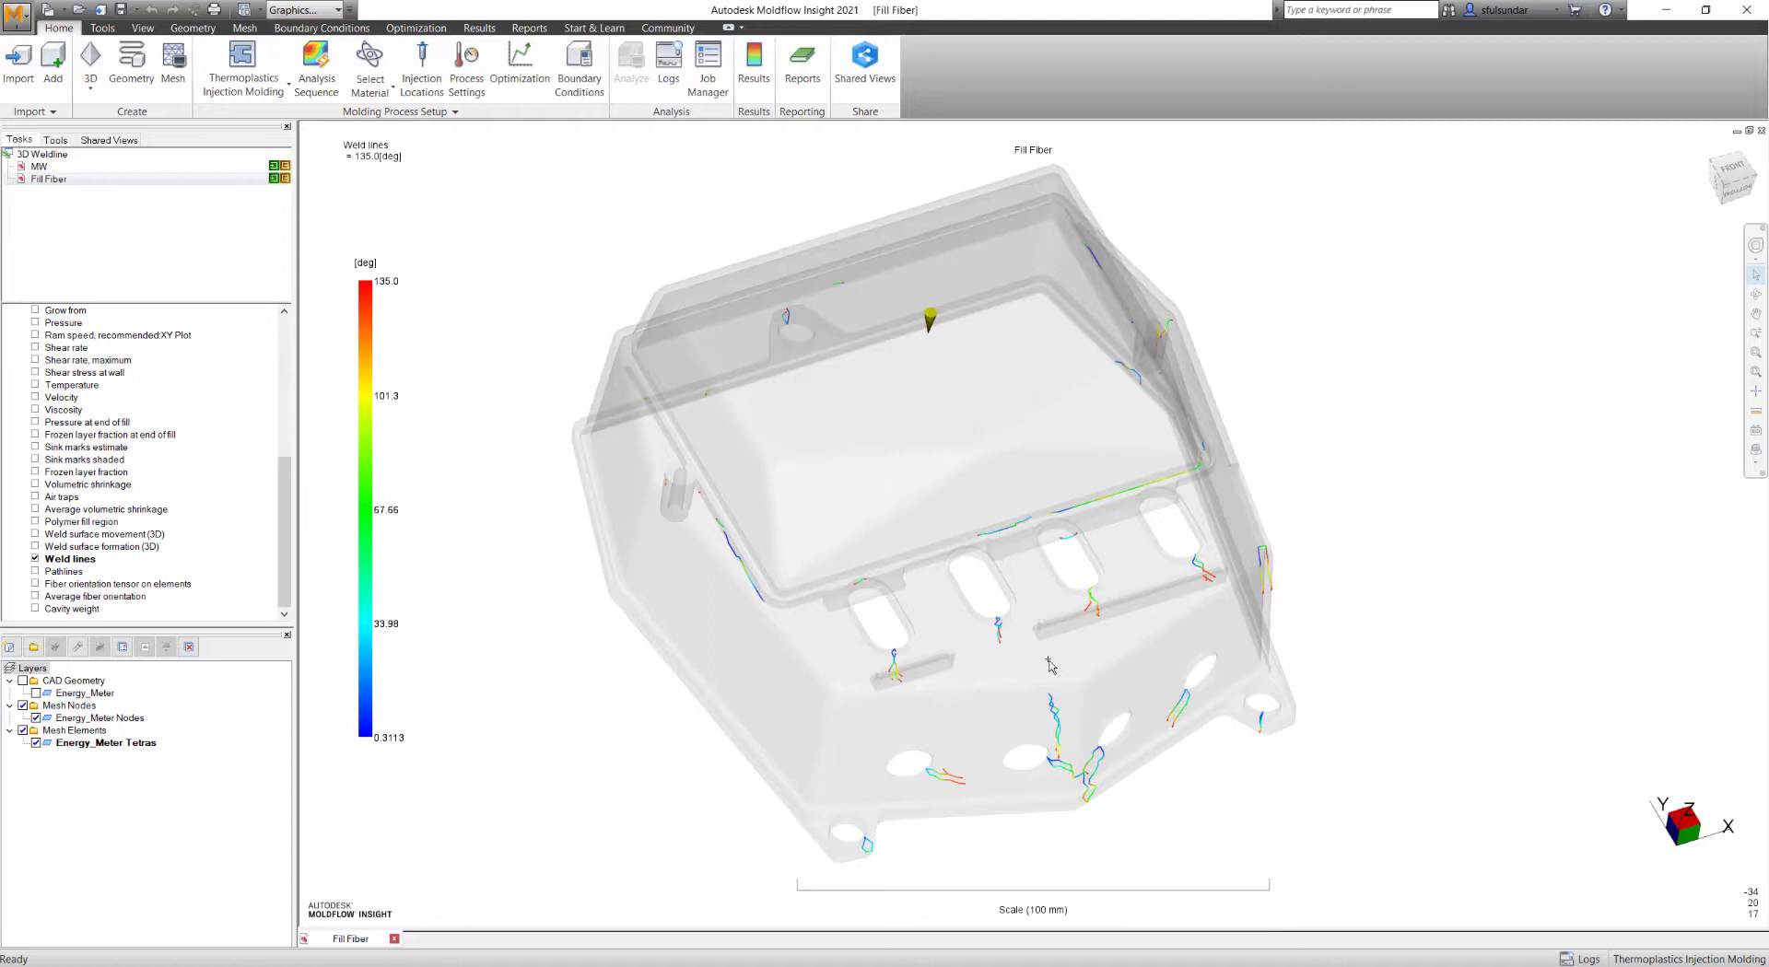
middle_click_drag(1051, 665, 949, 593)
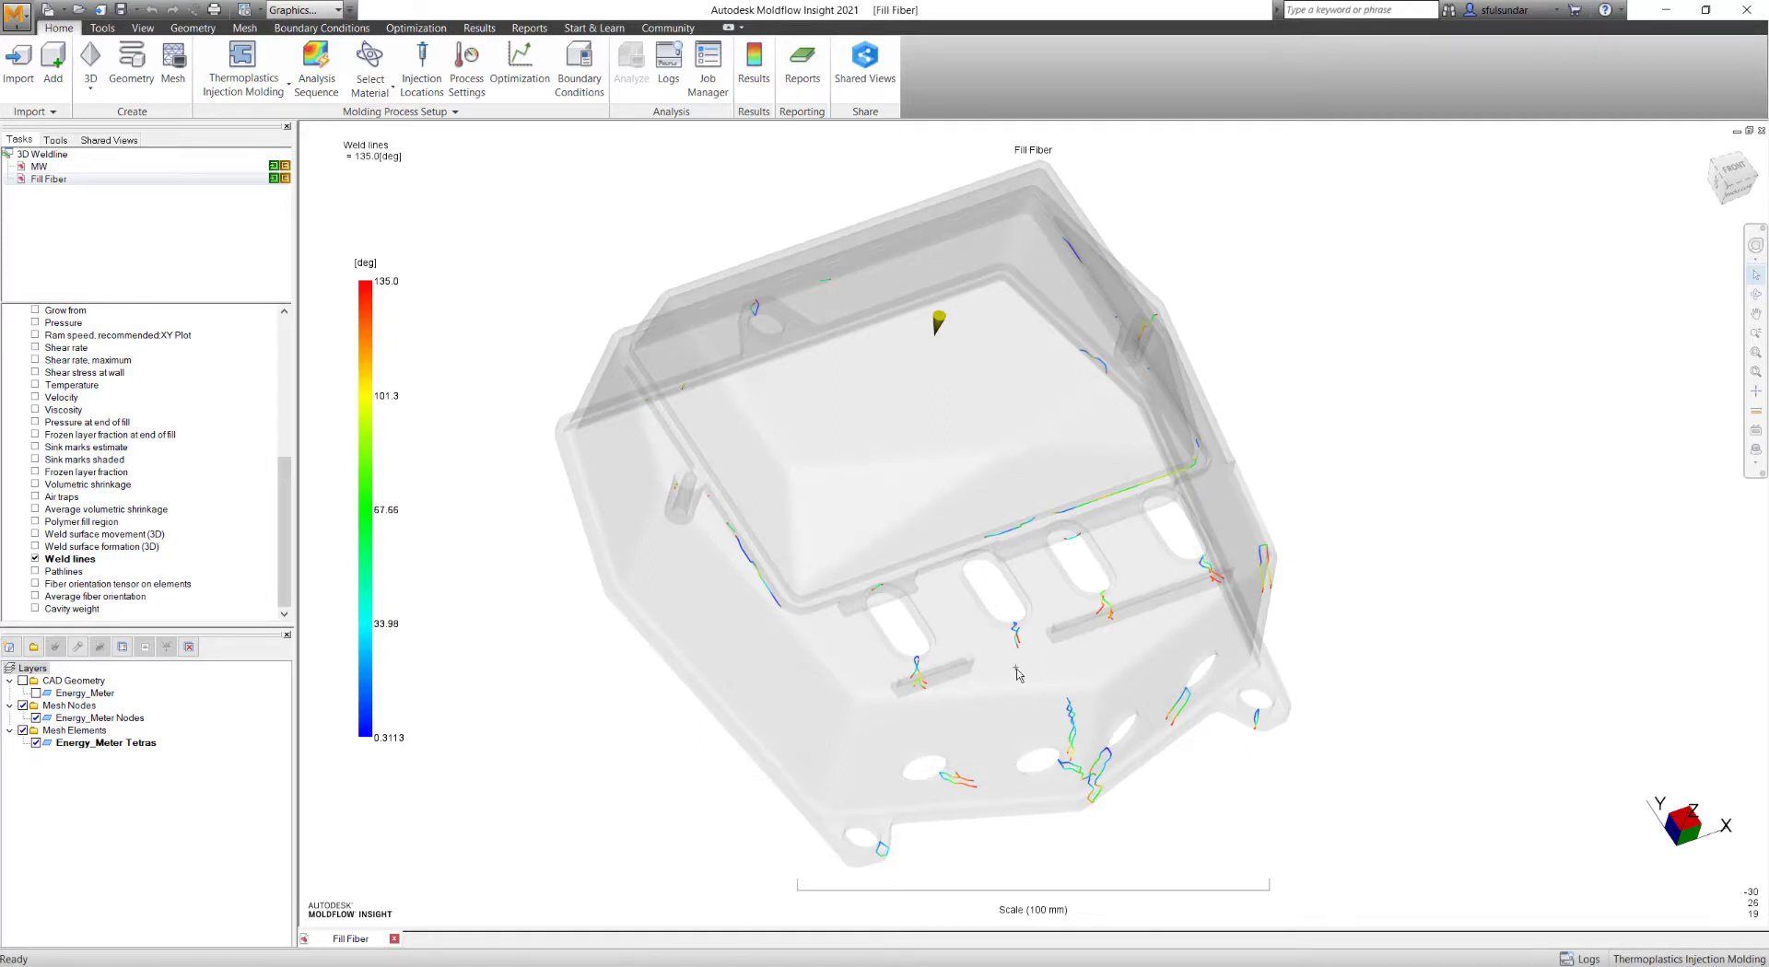
mouse_move(1018, 674)
middle_mouse_down()
mouse_move(903, 644)
mouse_move(1021, 654)
middle_mouse_up()
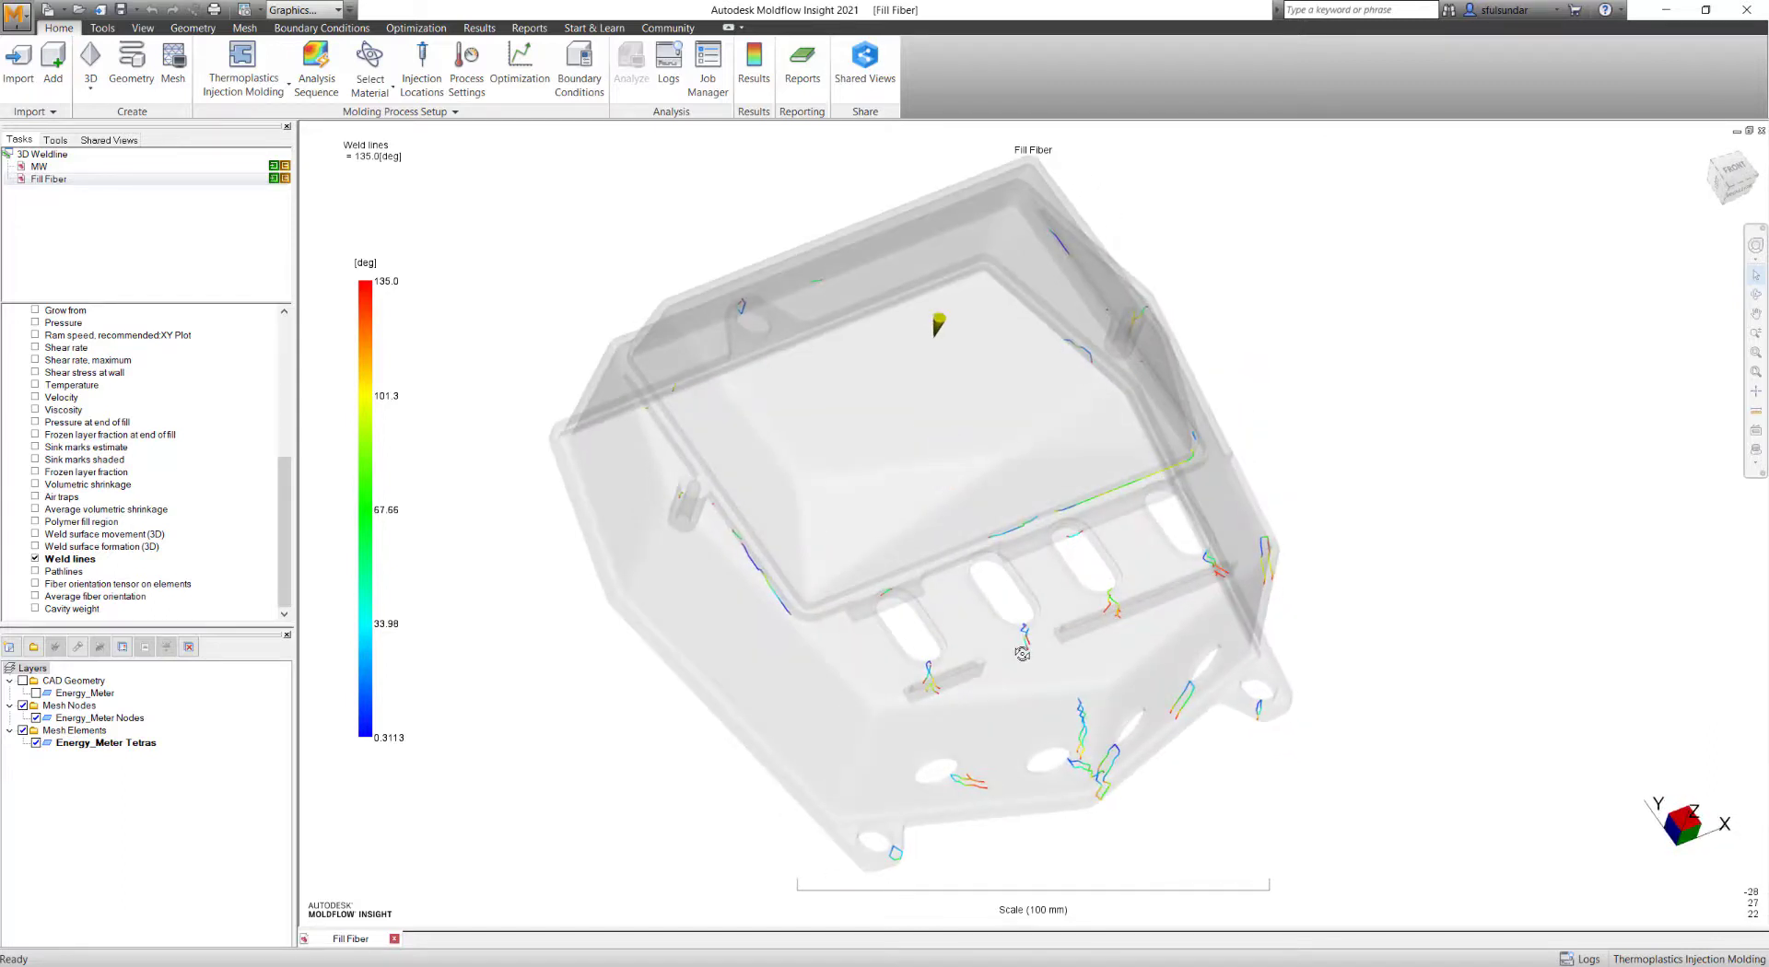
Plot Weld surface formation (3D) and zoom in to examine the green weld surfaces.
left_click(36, 547)
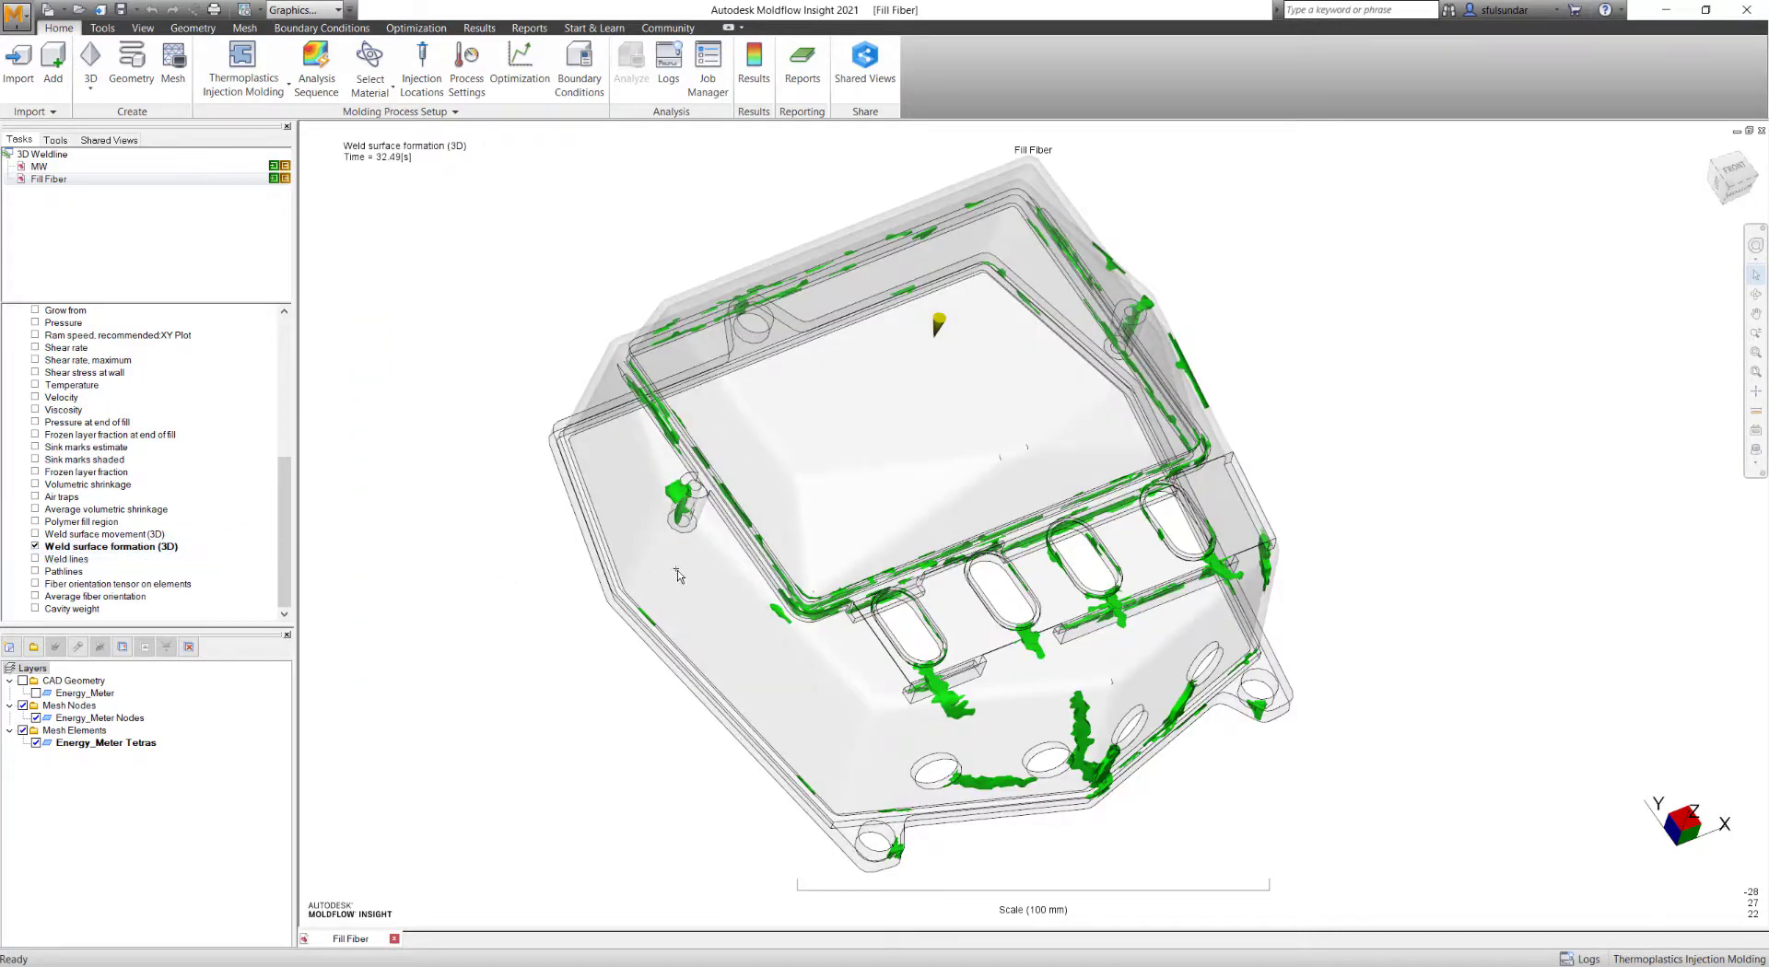
middle_click_drag(1048, 677, 989, 643)
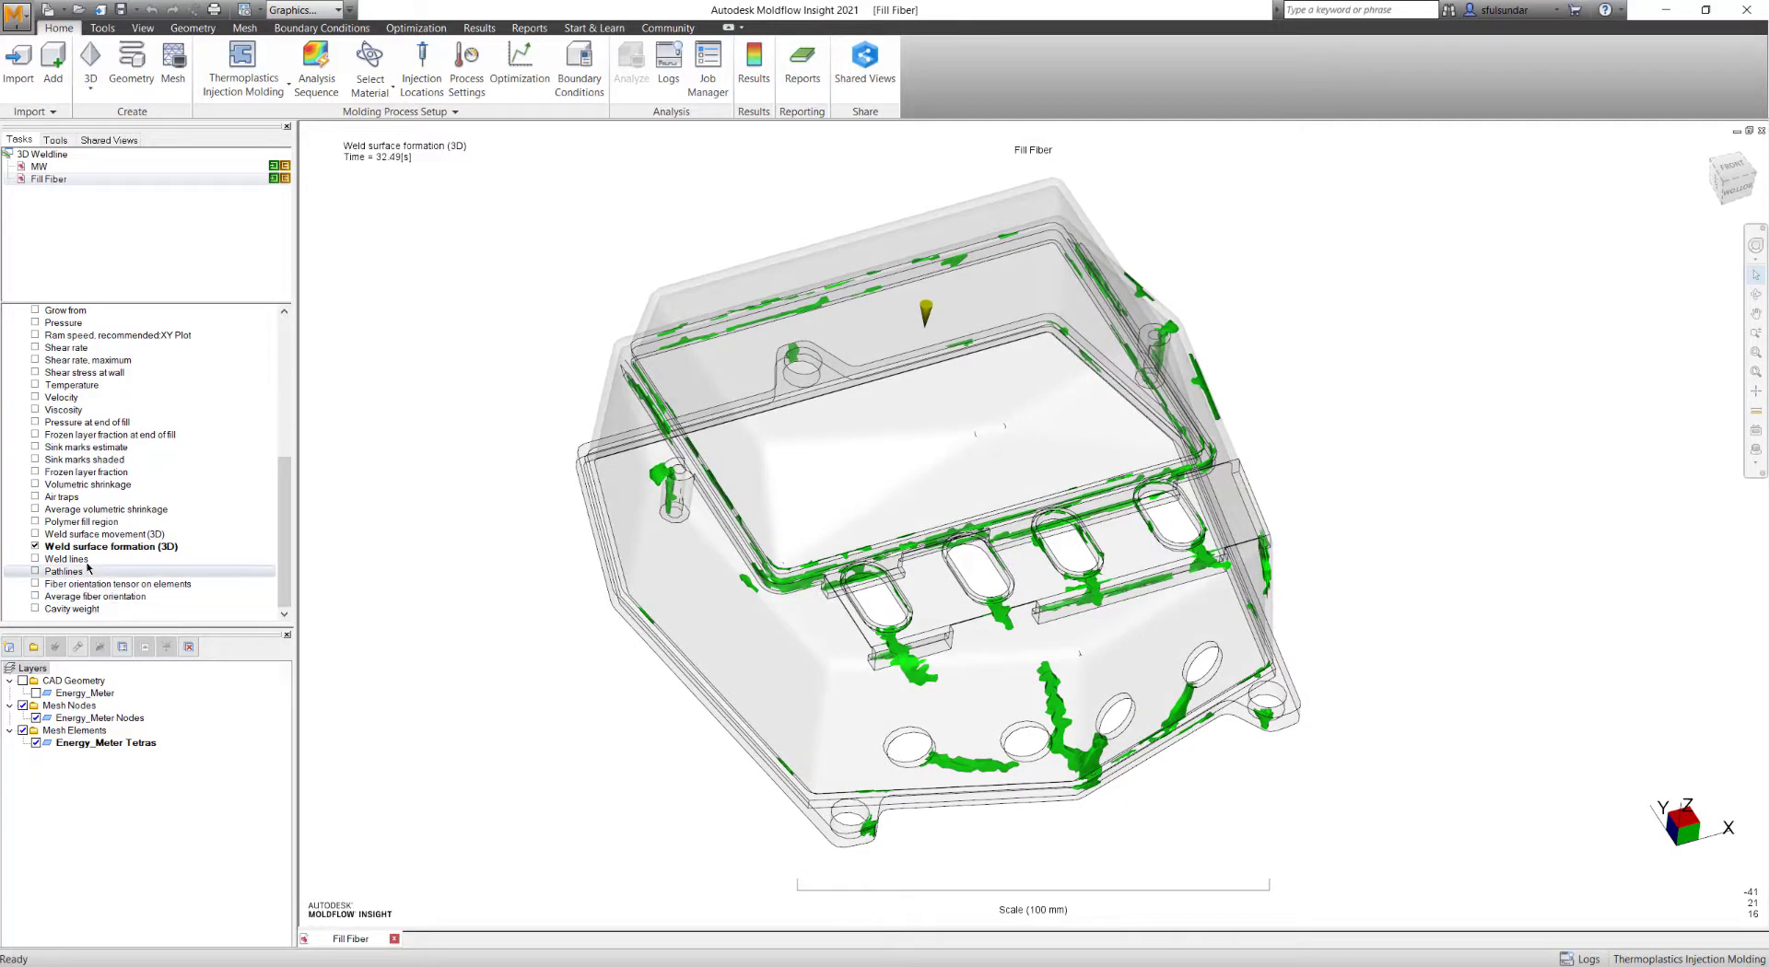
middle_click_drag(899, 603, 1090, 661)
scroll(1013, 710, "up", 3)
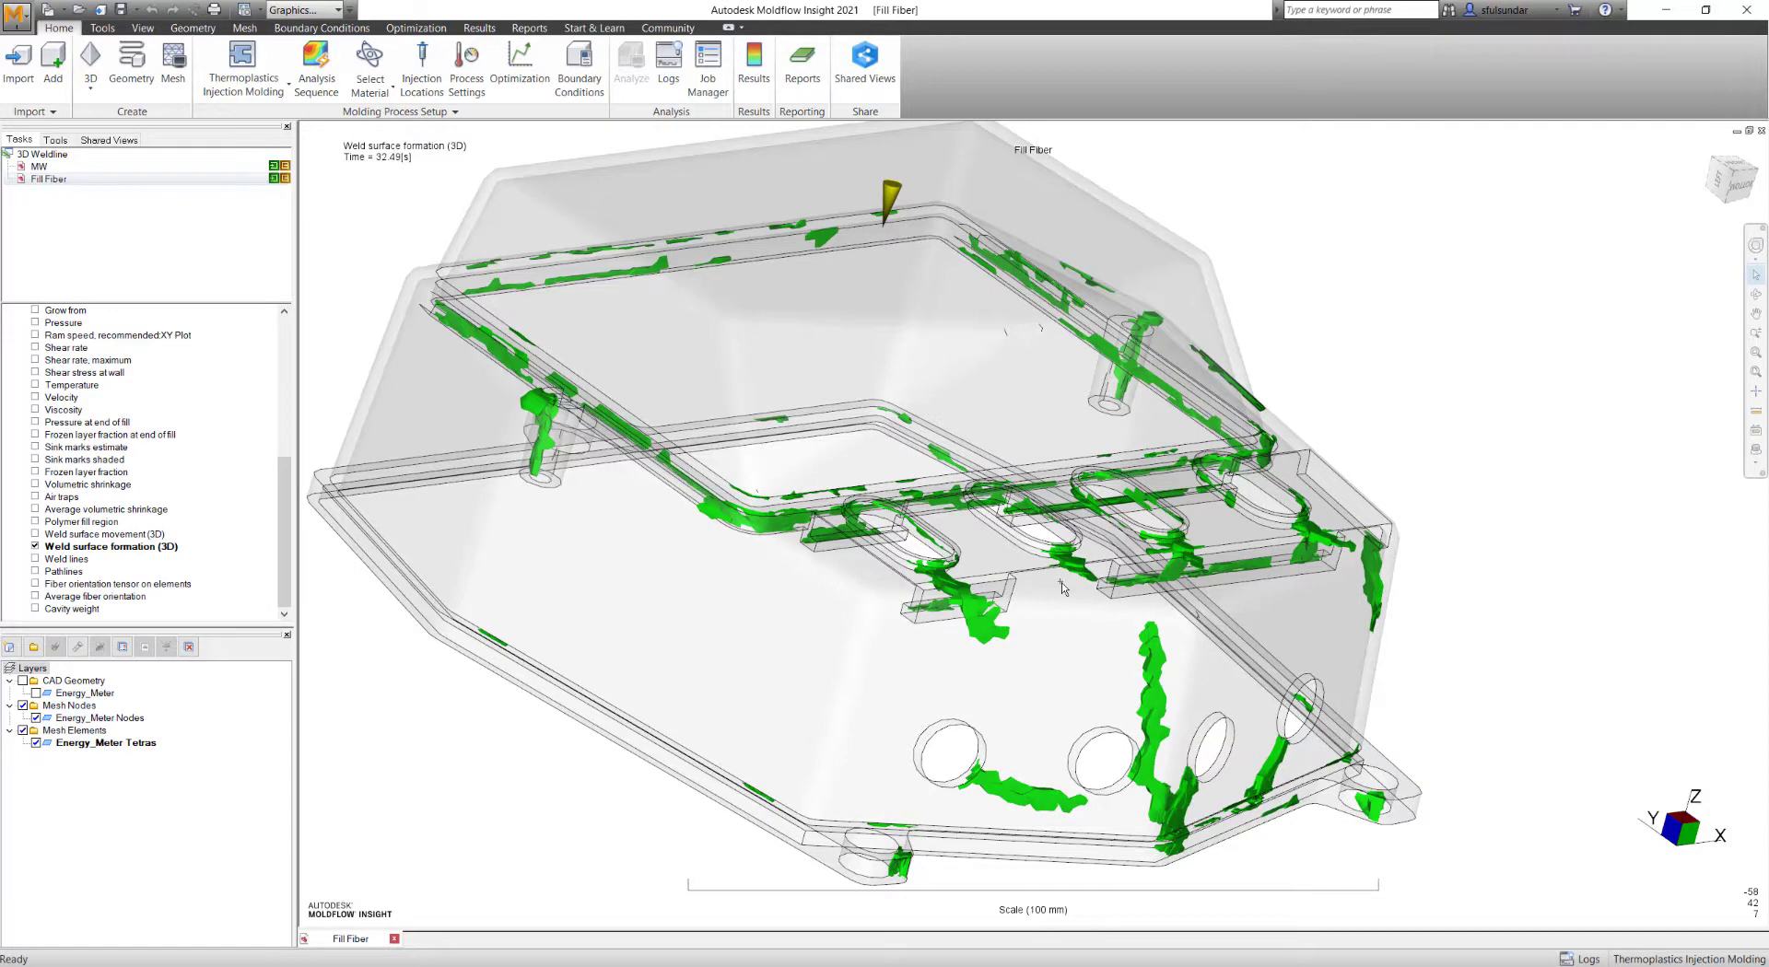
mouse_move(1067, 594)
middle_mouse_down()
mouse_move(982, 645)
mouse_move(991, 629)
middle_mouse_up()
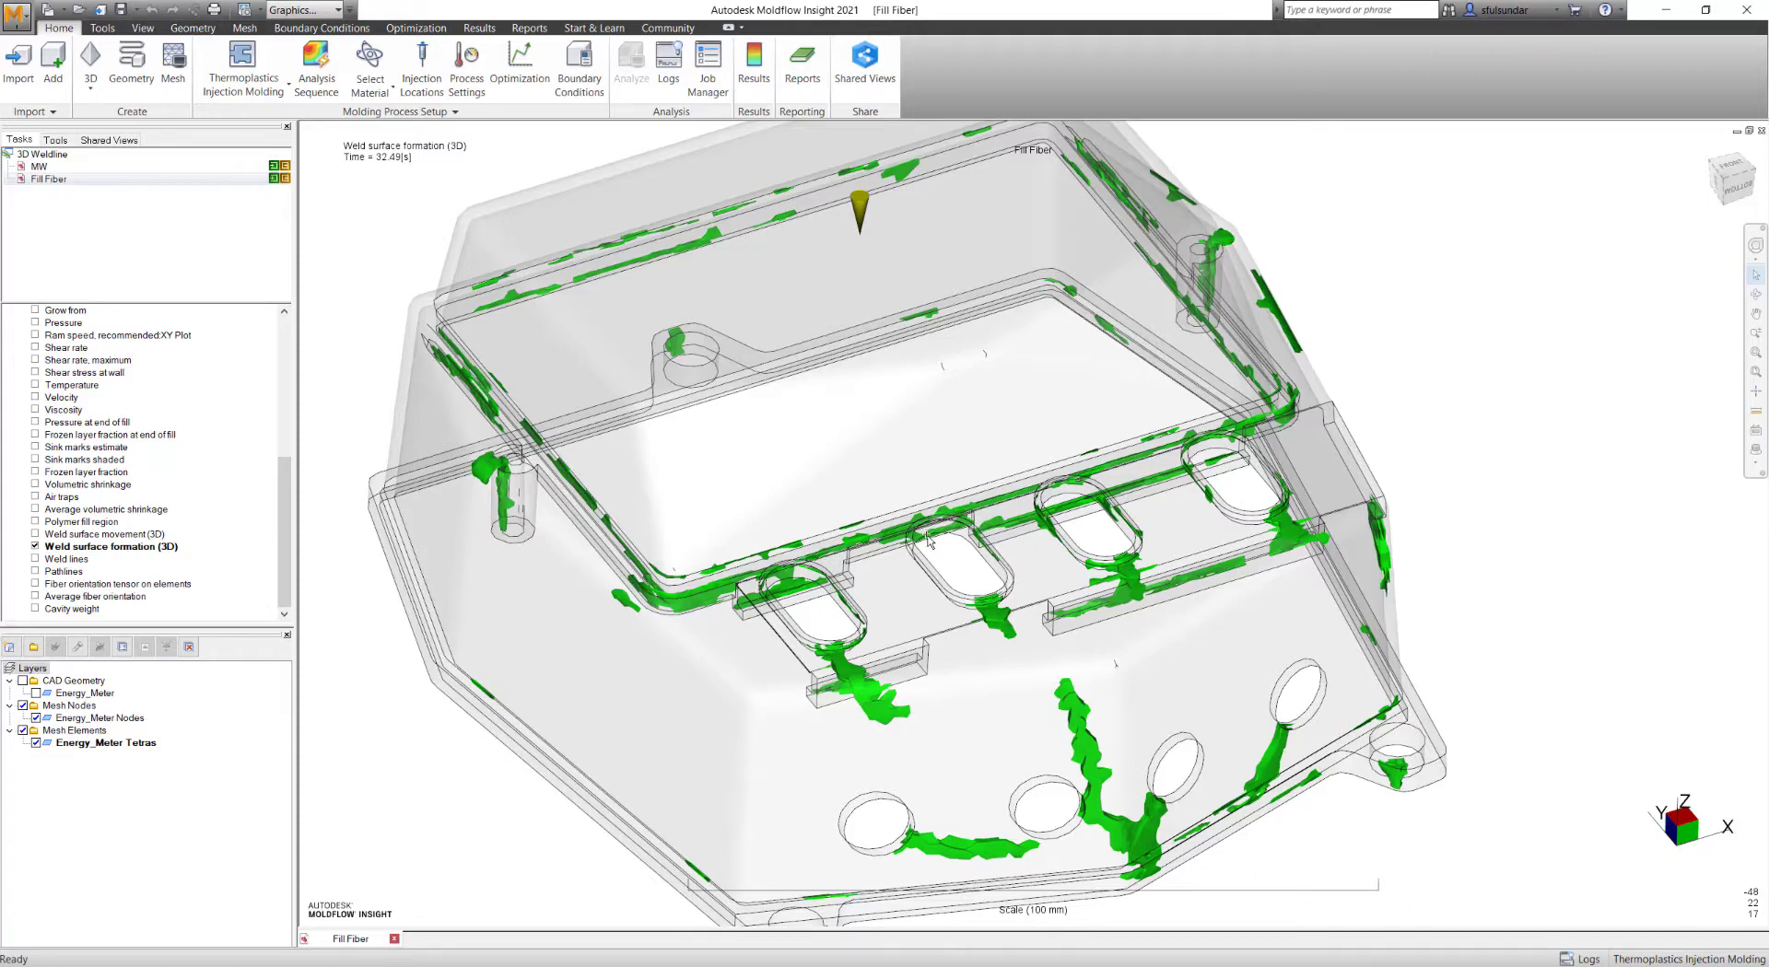
Overlay Weld lines on the weld surface formation plot and view the side holes.
right_click(66, 559)
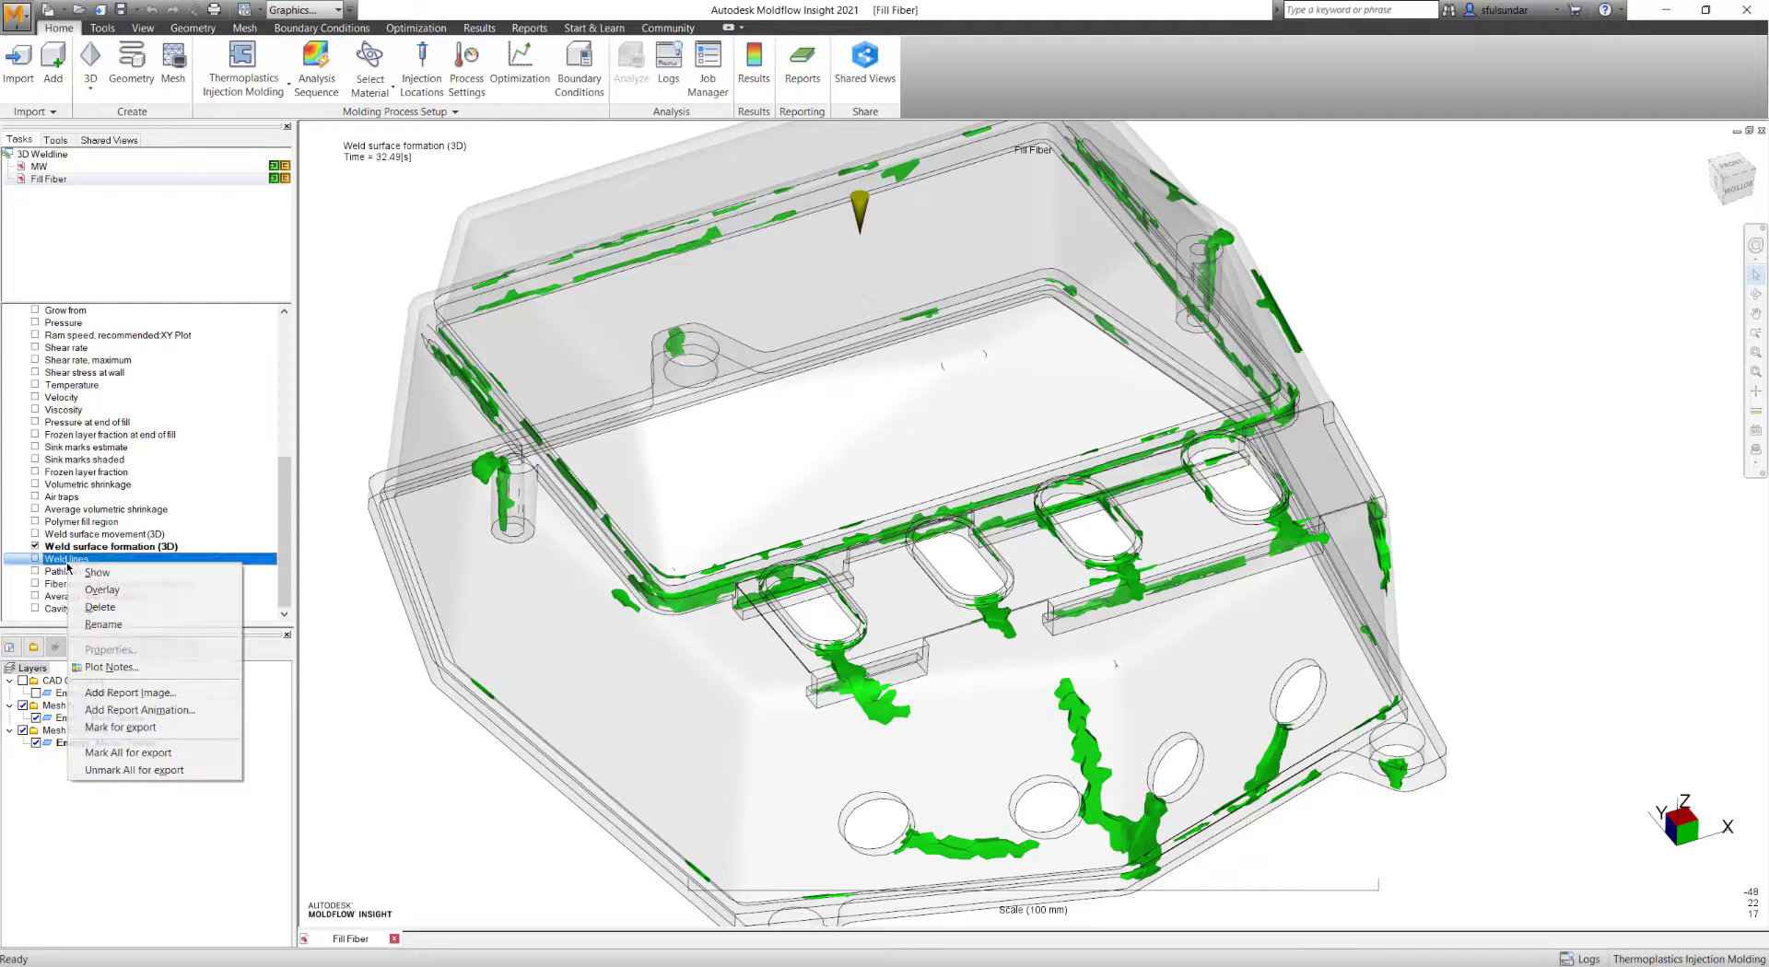
left_click(101, 589)
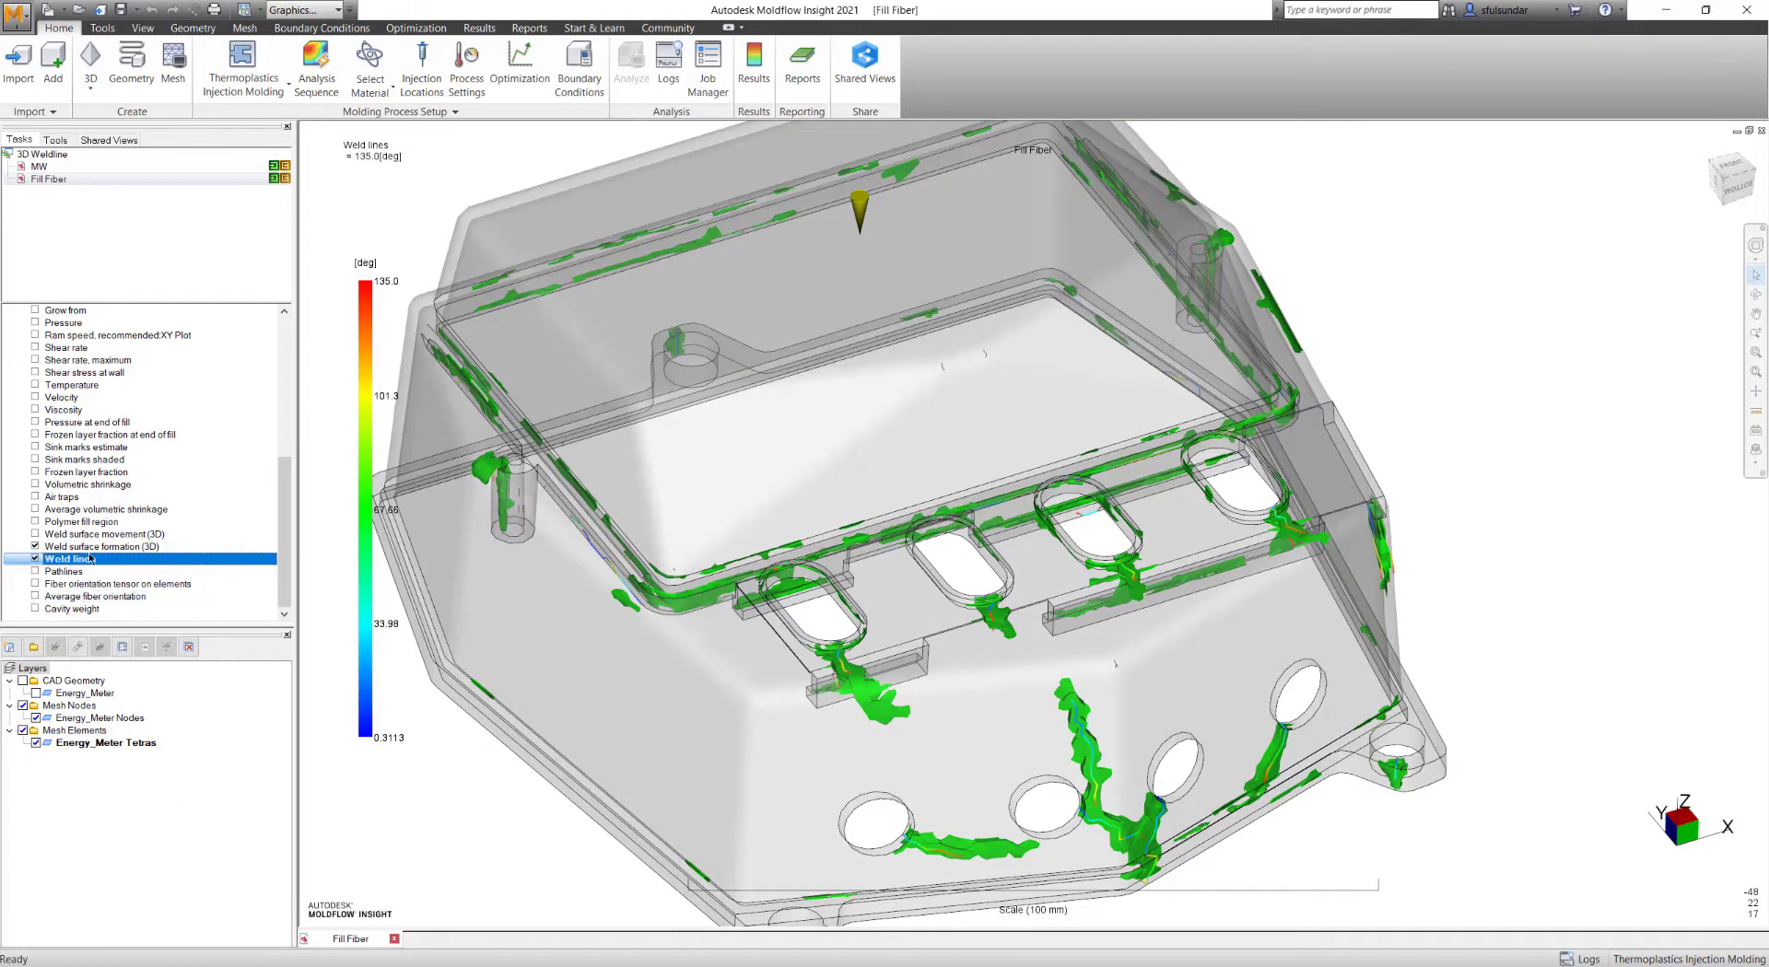
middle_click_drag(960, 667, 955, 670)
middle_click_drag(823, 623, 853, 595)
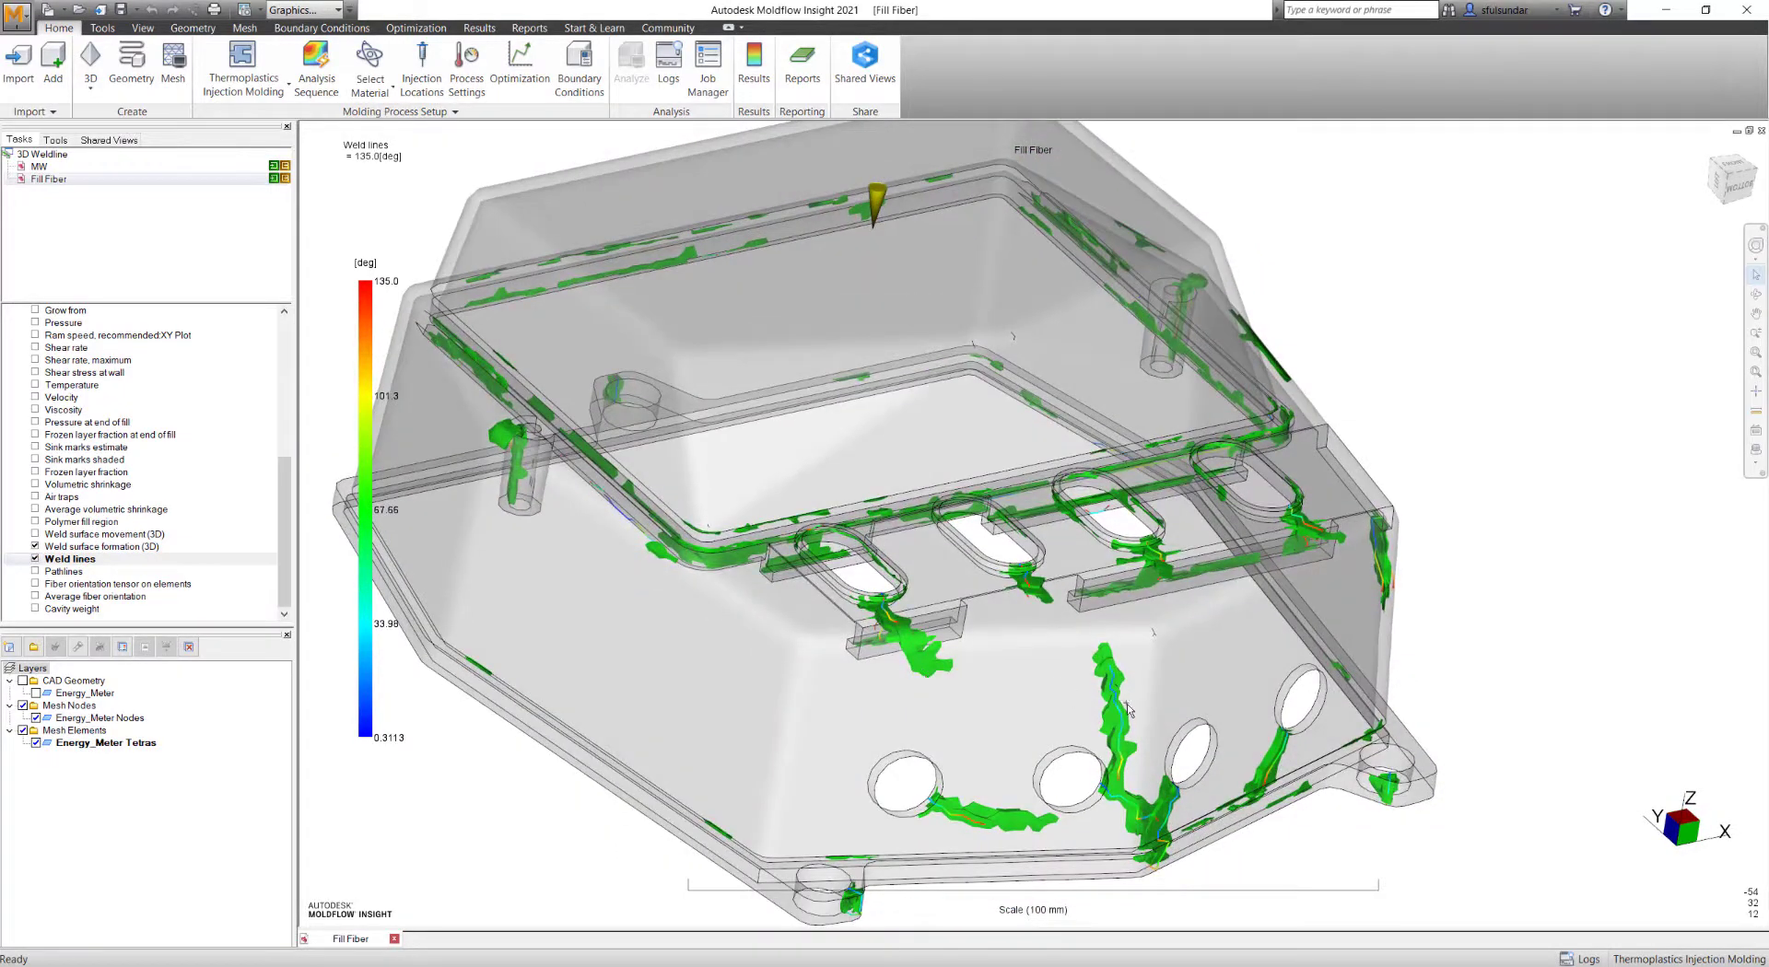
middle_click_drag(1124, 707, 1113, 647)
scroll(1113, 647, "up", 3)
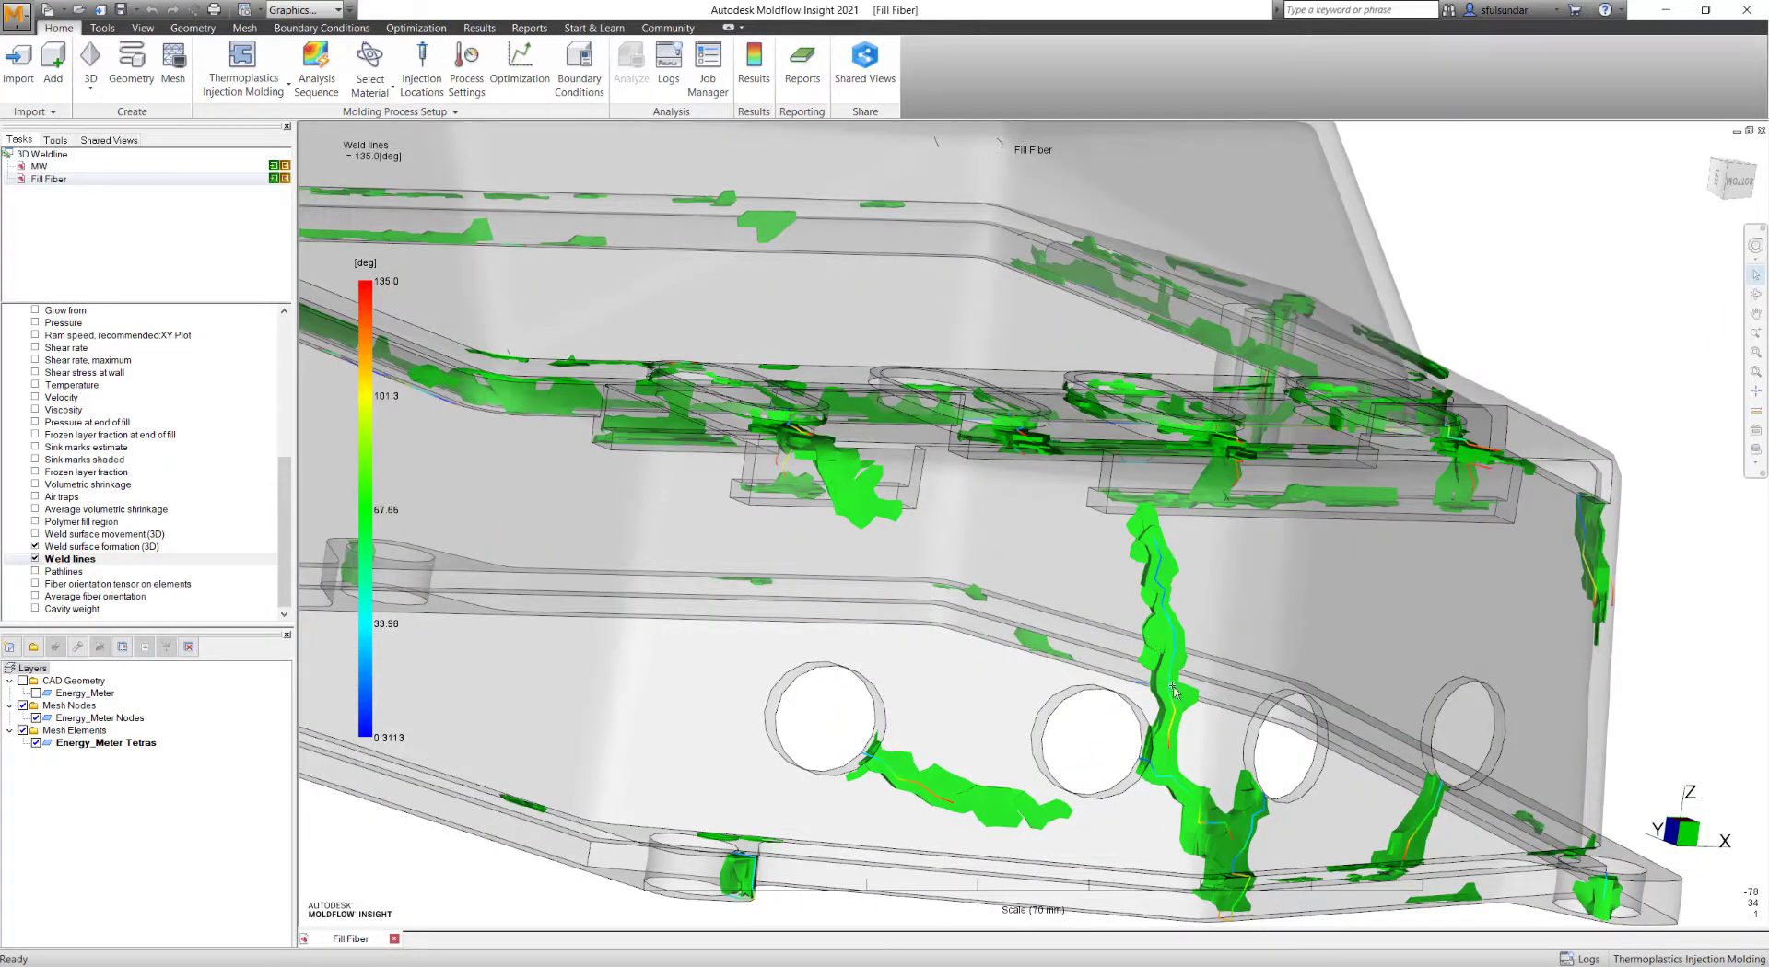
mouse_move(1153, 648)
middle_mouse_down()
mouse_move(1271, 631)
mouse_move(967, 635)
mouse_move(736, 608)
middle_mouse_up()
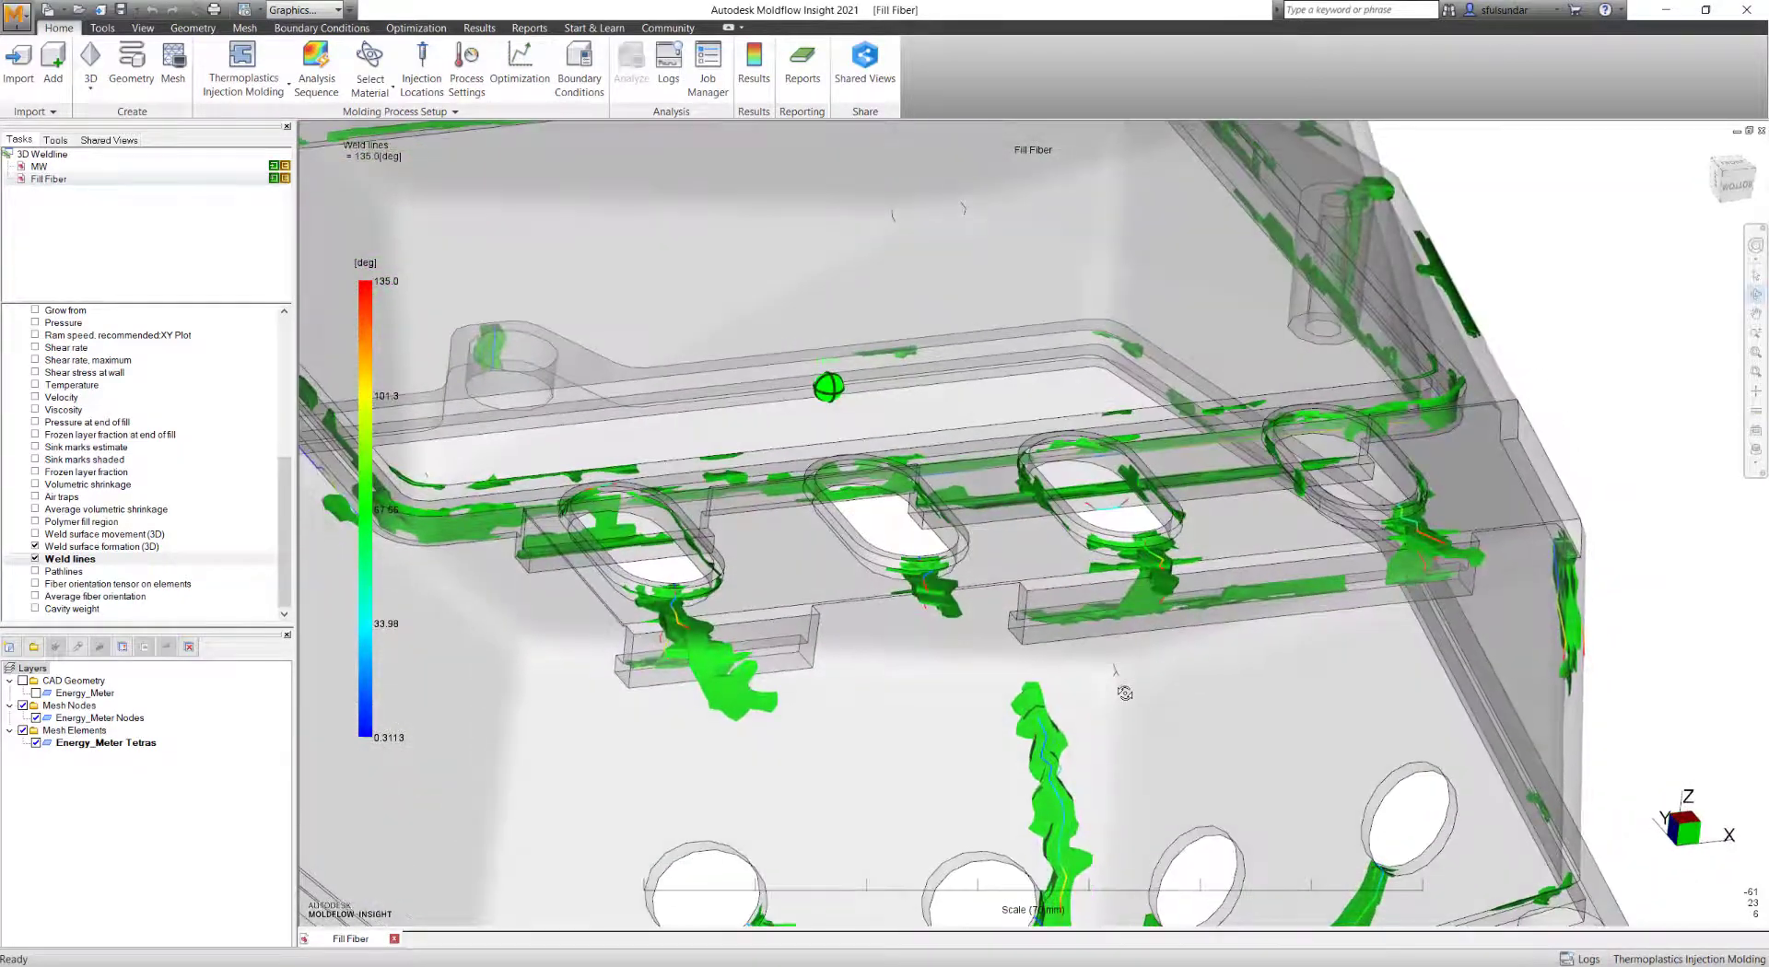
Plot Weld surface movement (3D) alone and inspect it from below and at the vent slots.
left_click(35, 559)
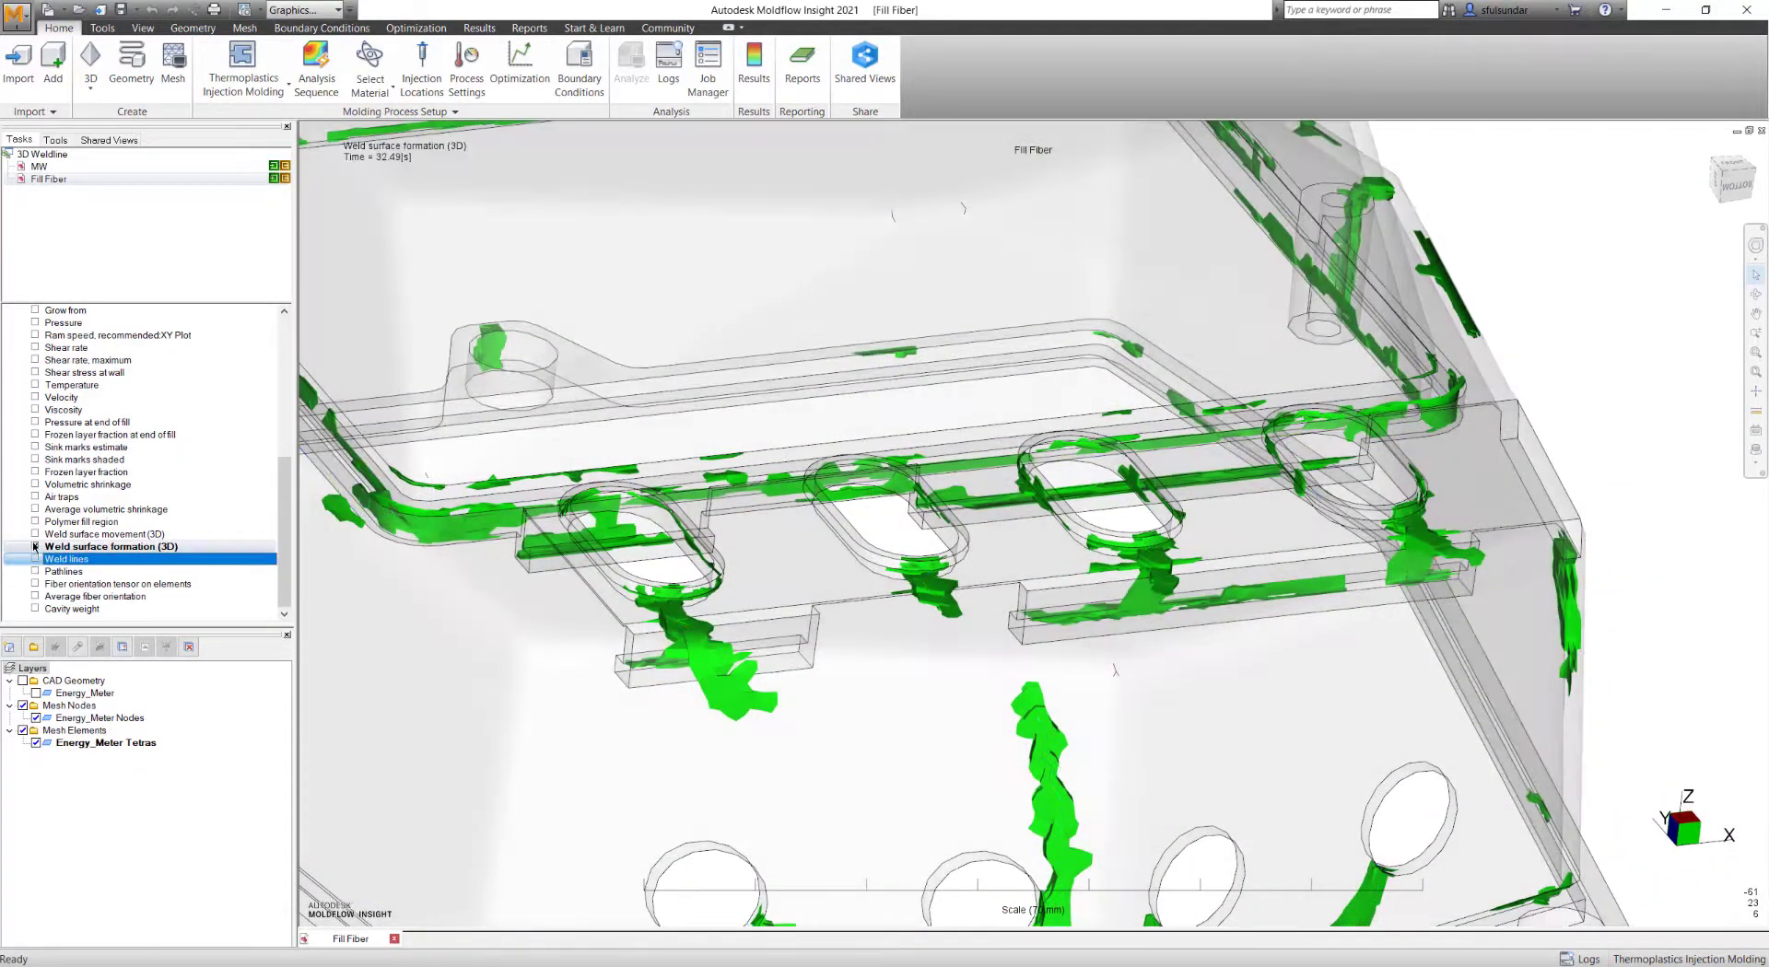
left_click(35, 546)
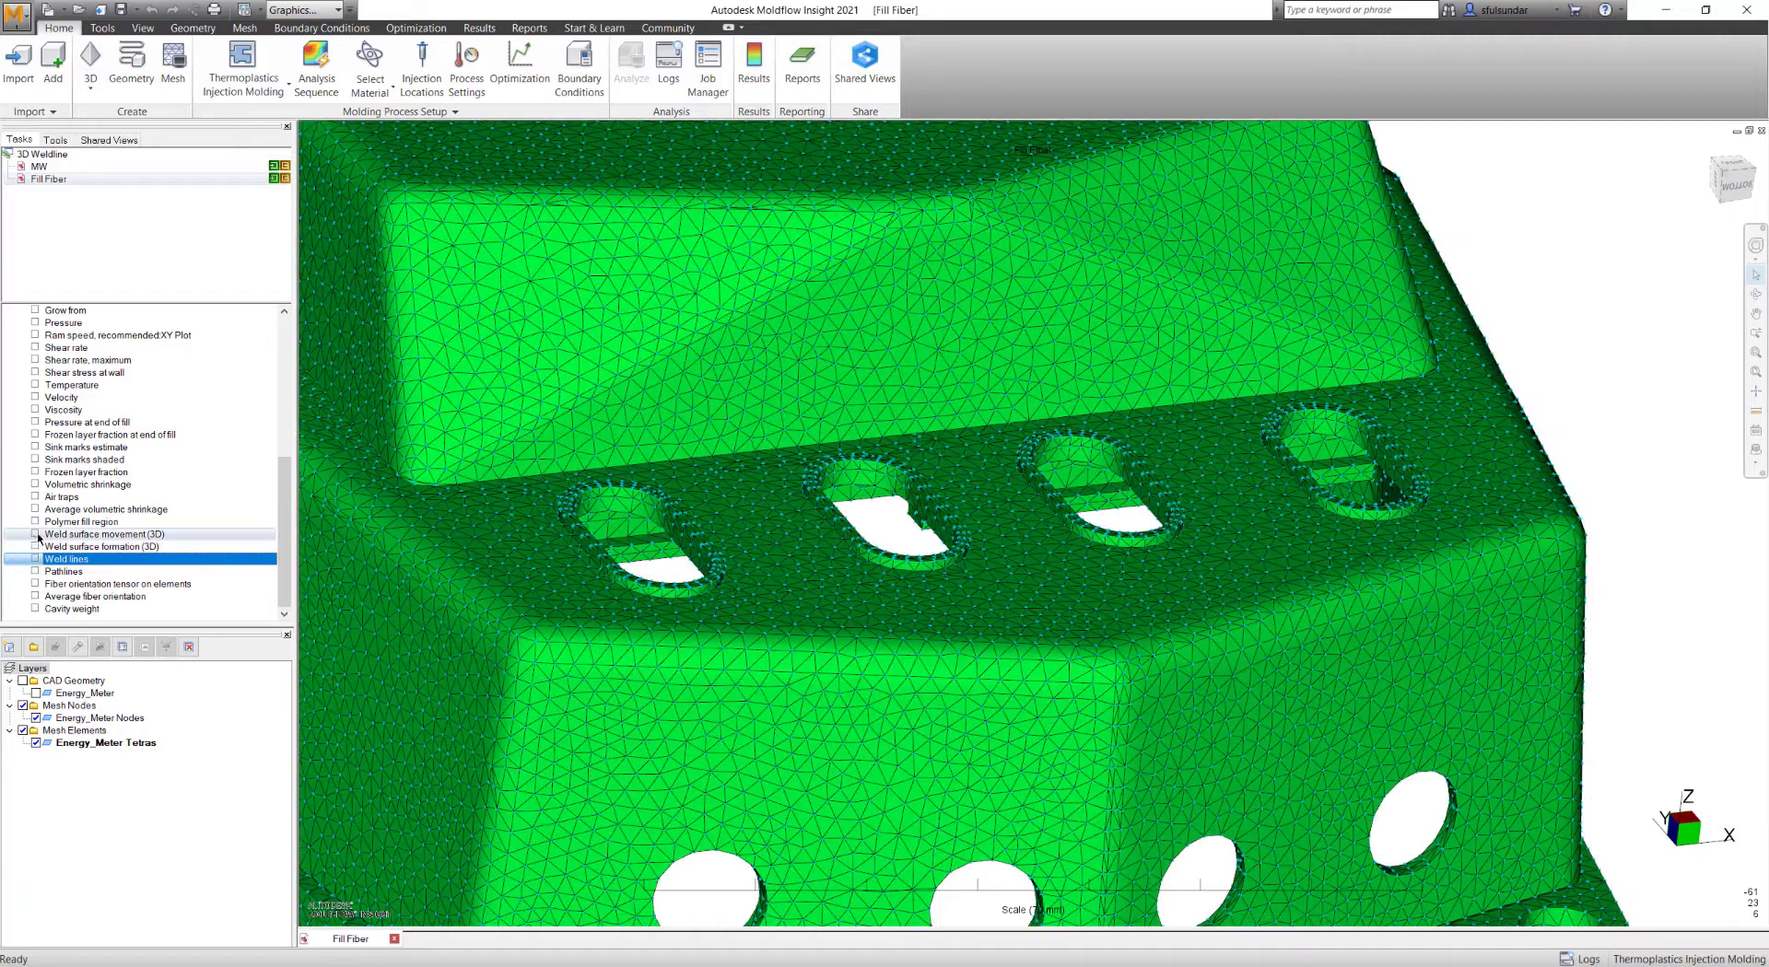
left_click(35, 535)
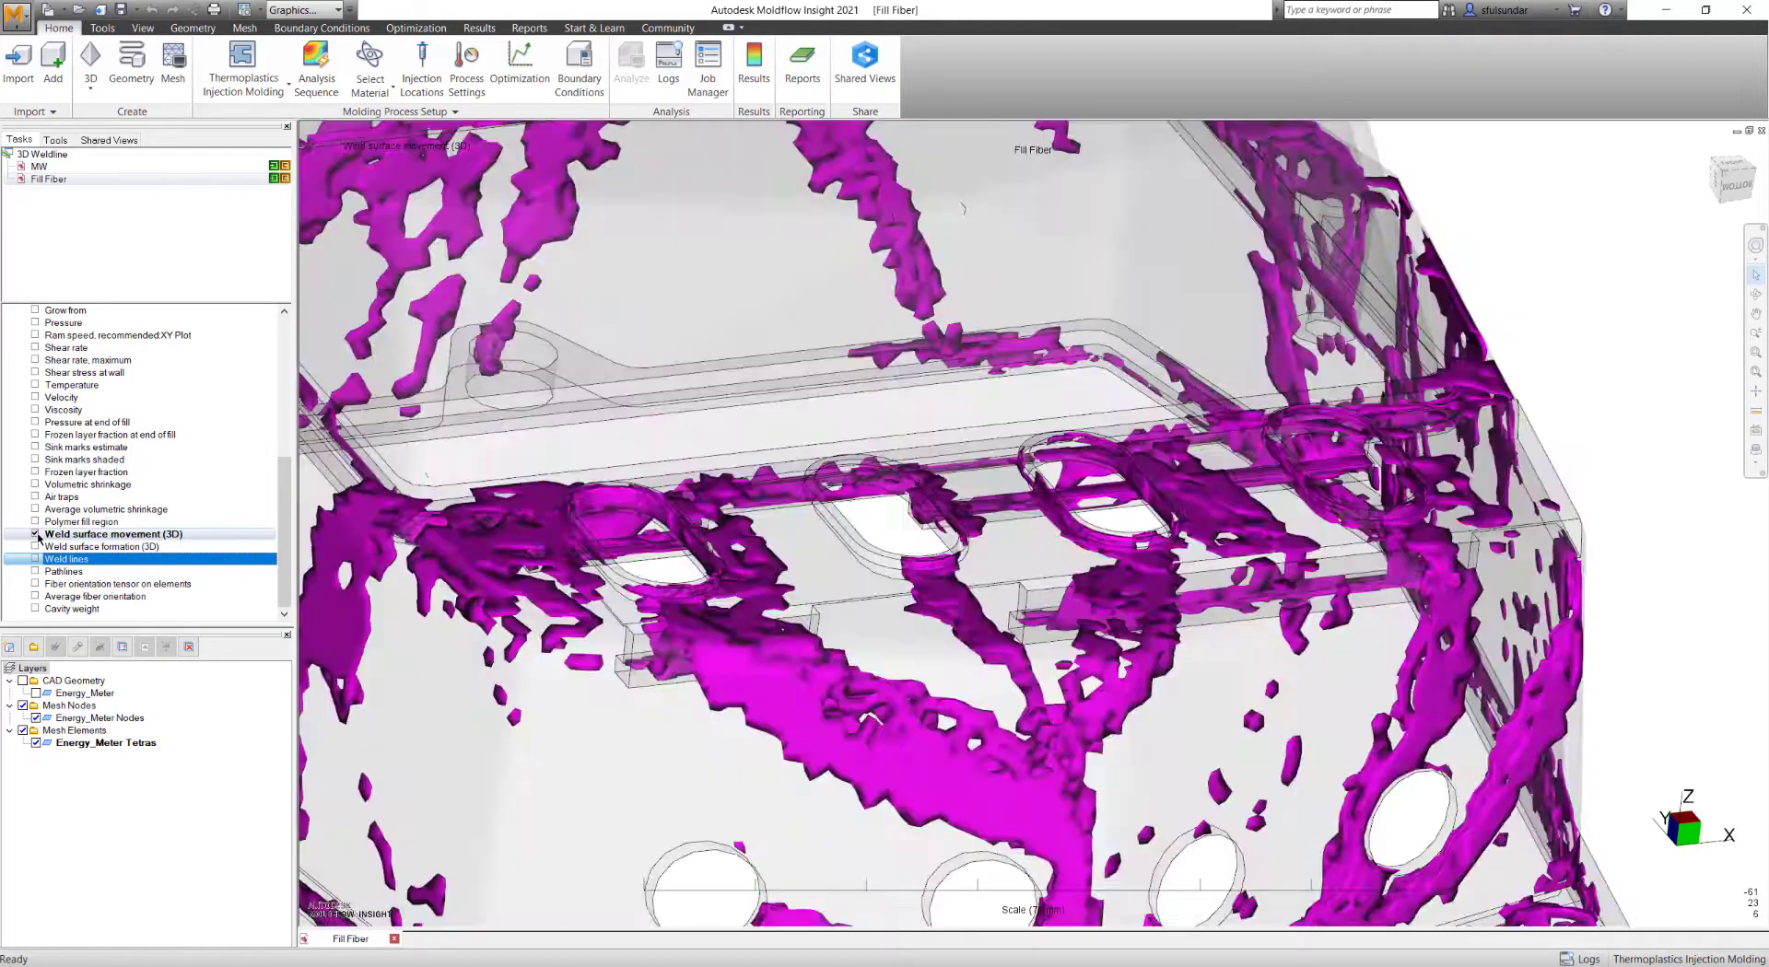
mouse_move(784, 536)
middle_mouse_down()
mouse_move(809, 577)
mouse_move(836, 513)
mouse_move(968, 527)
middle_mouse_up()
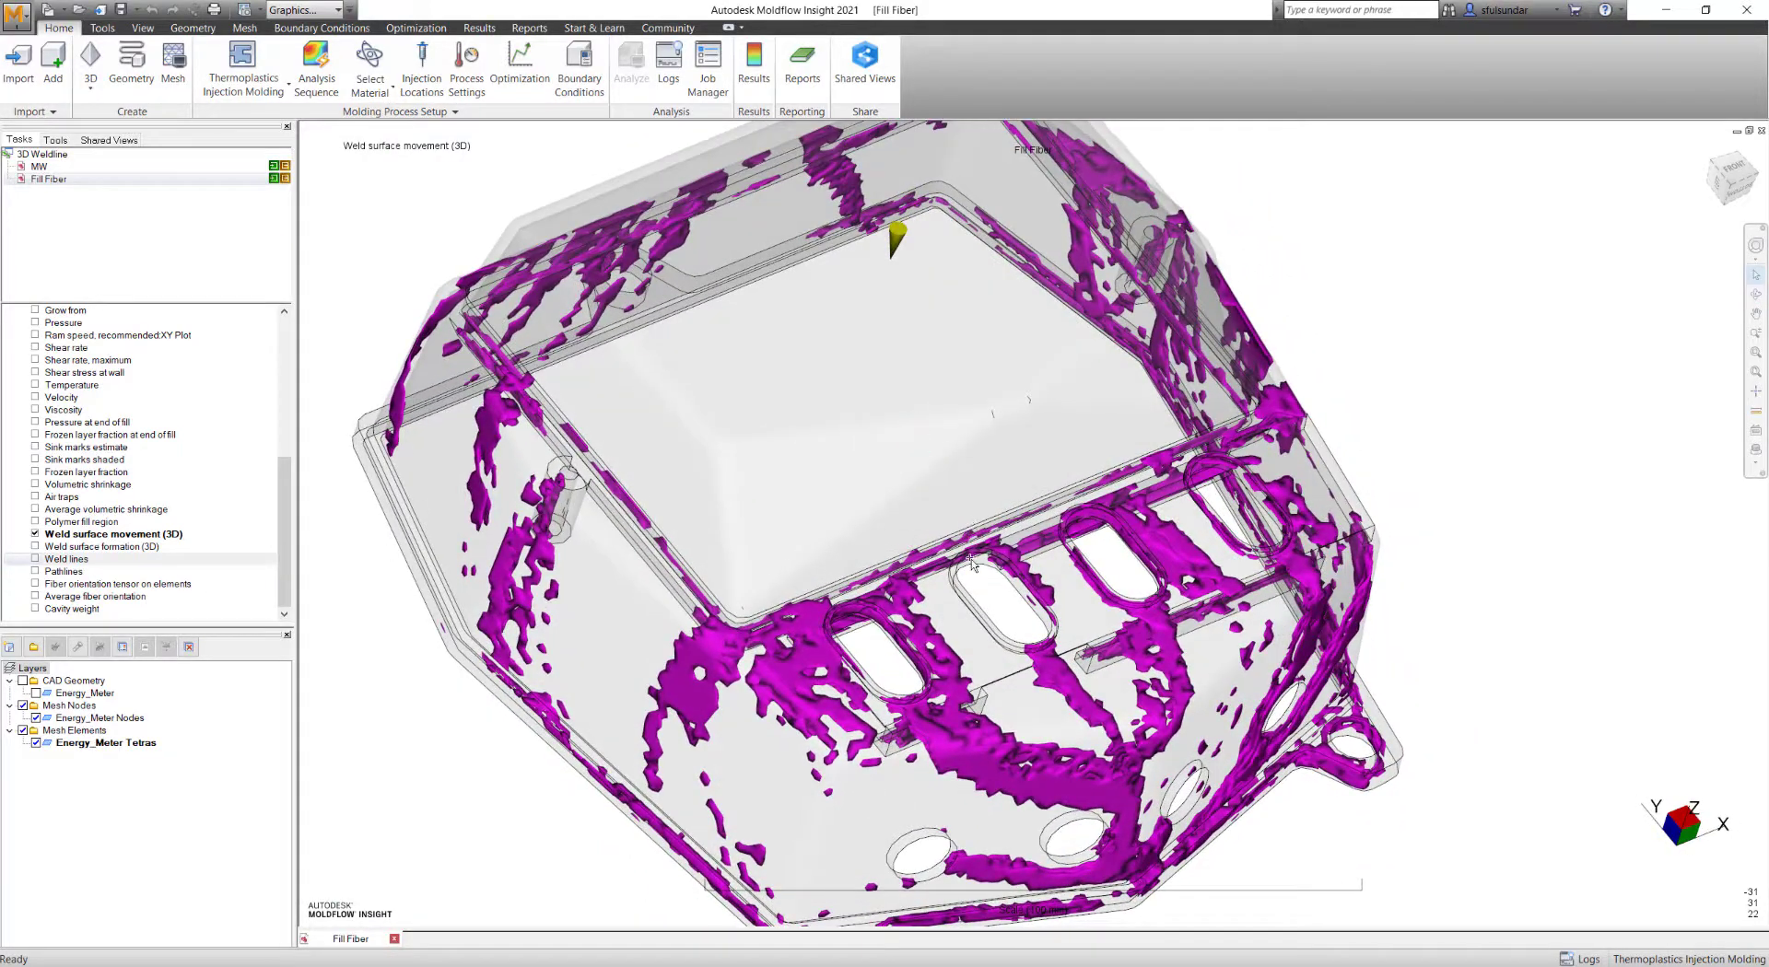
scroll(968, 530, "up", 2)
mouse_move(961, 525)
middle_mouse_down()
mouse_move(685, 510)
mouse_move(701, 538)
middle_mouse_up()
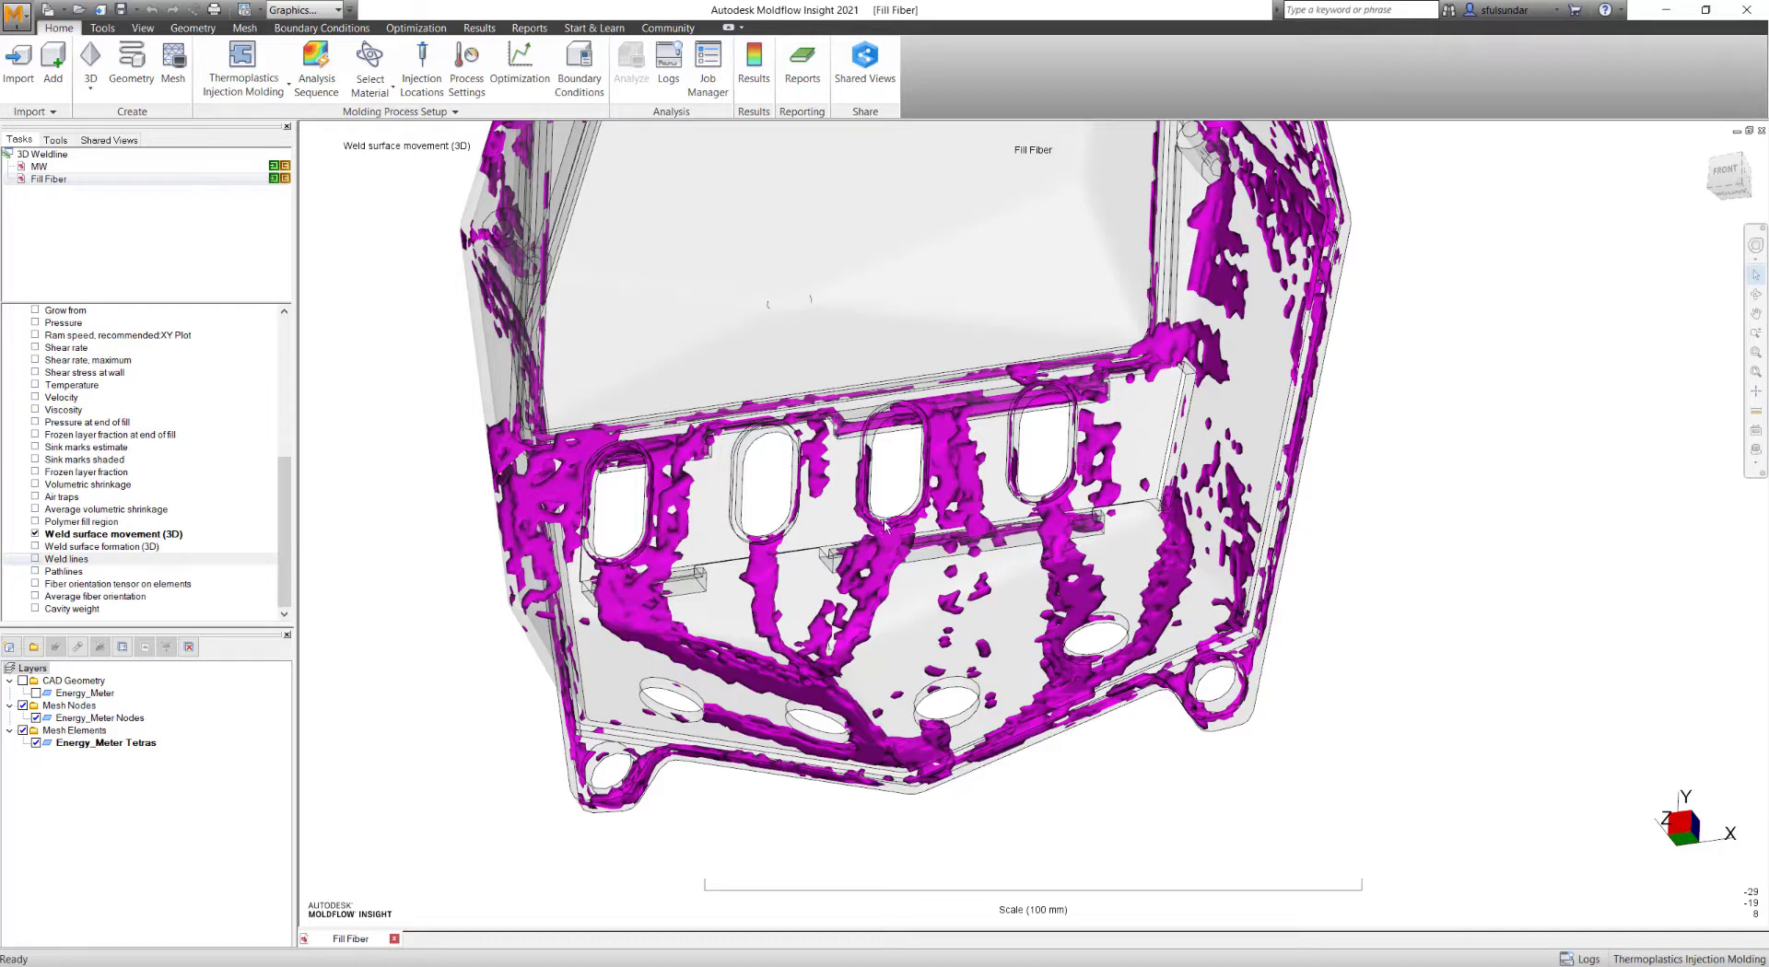
middle_click_drag(774, 634, 912, 553)
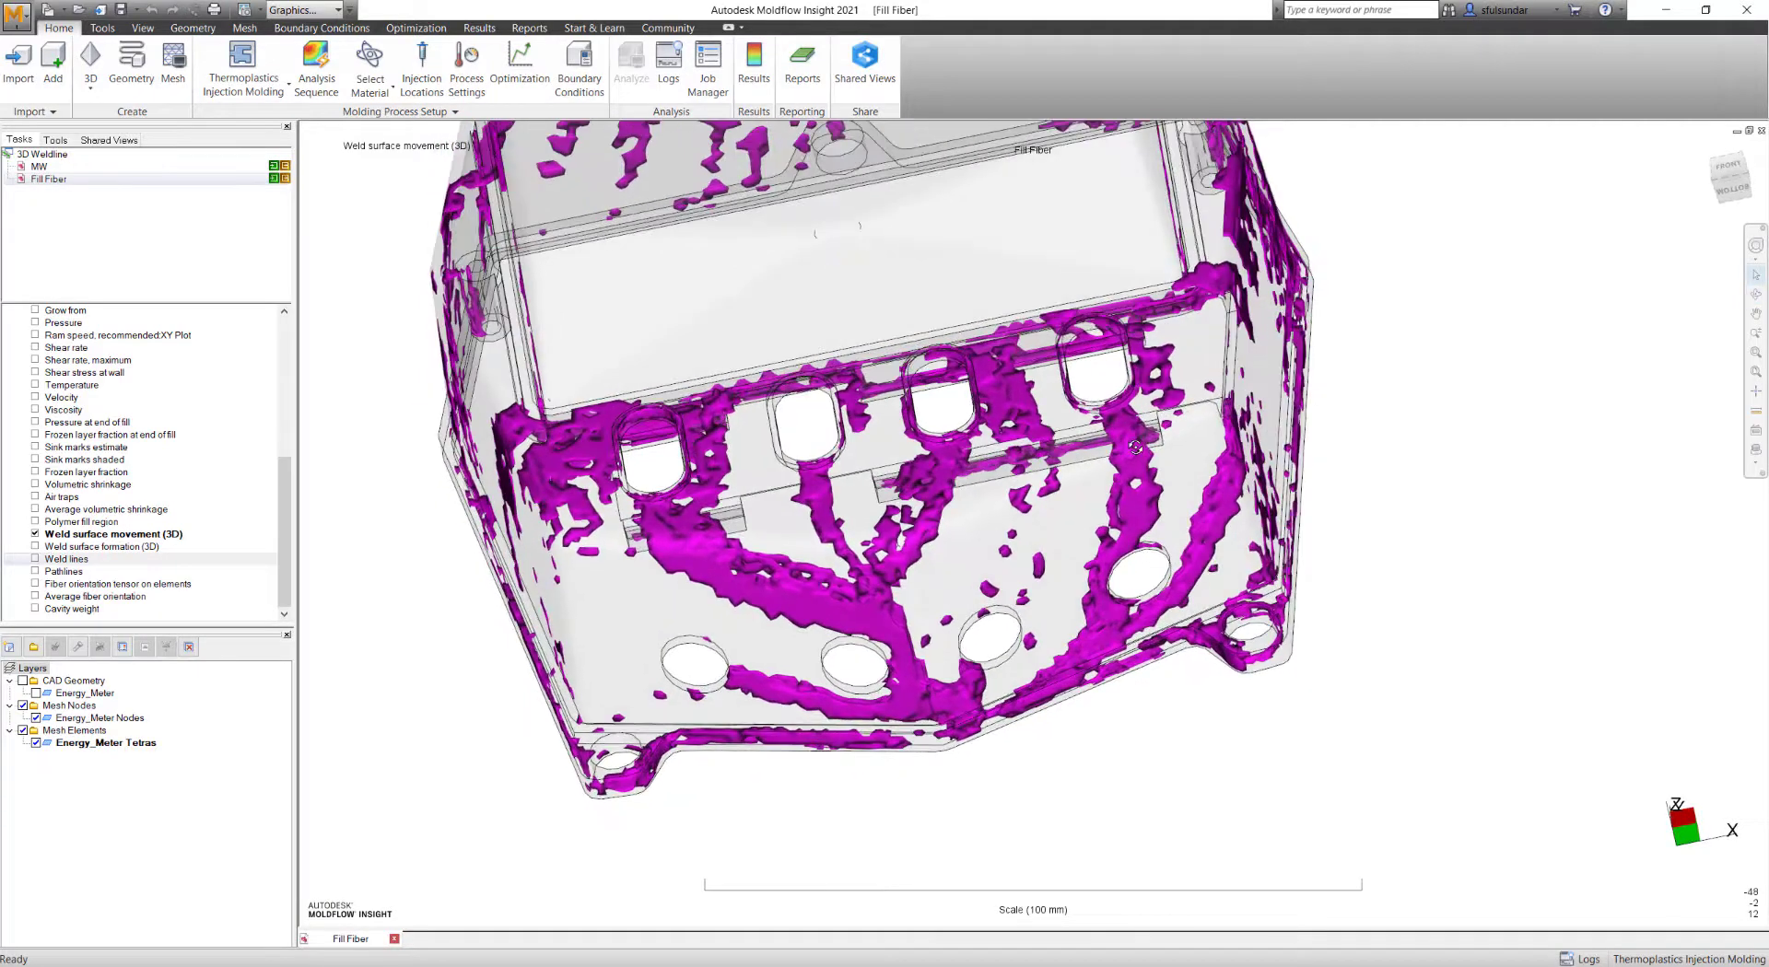
left_click(35, 546)
middle_click_drag(718, 553, 797, 585)
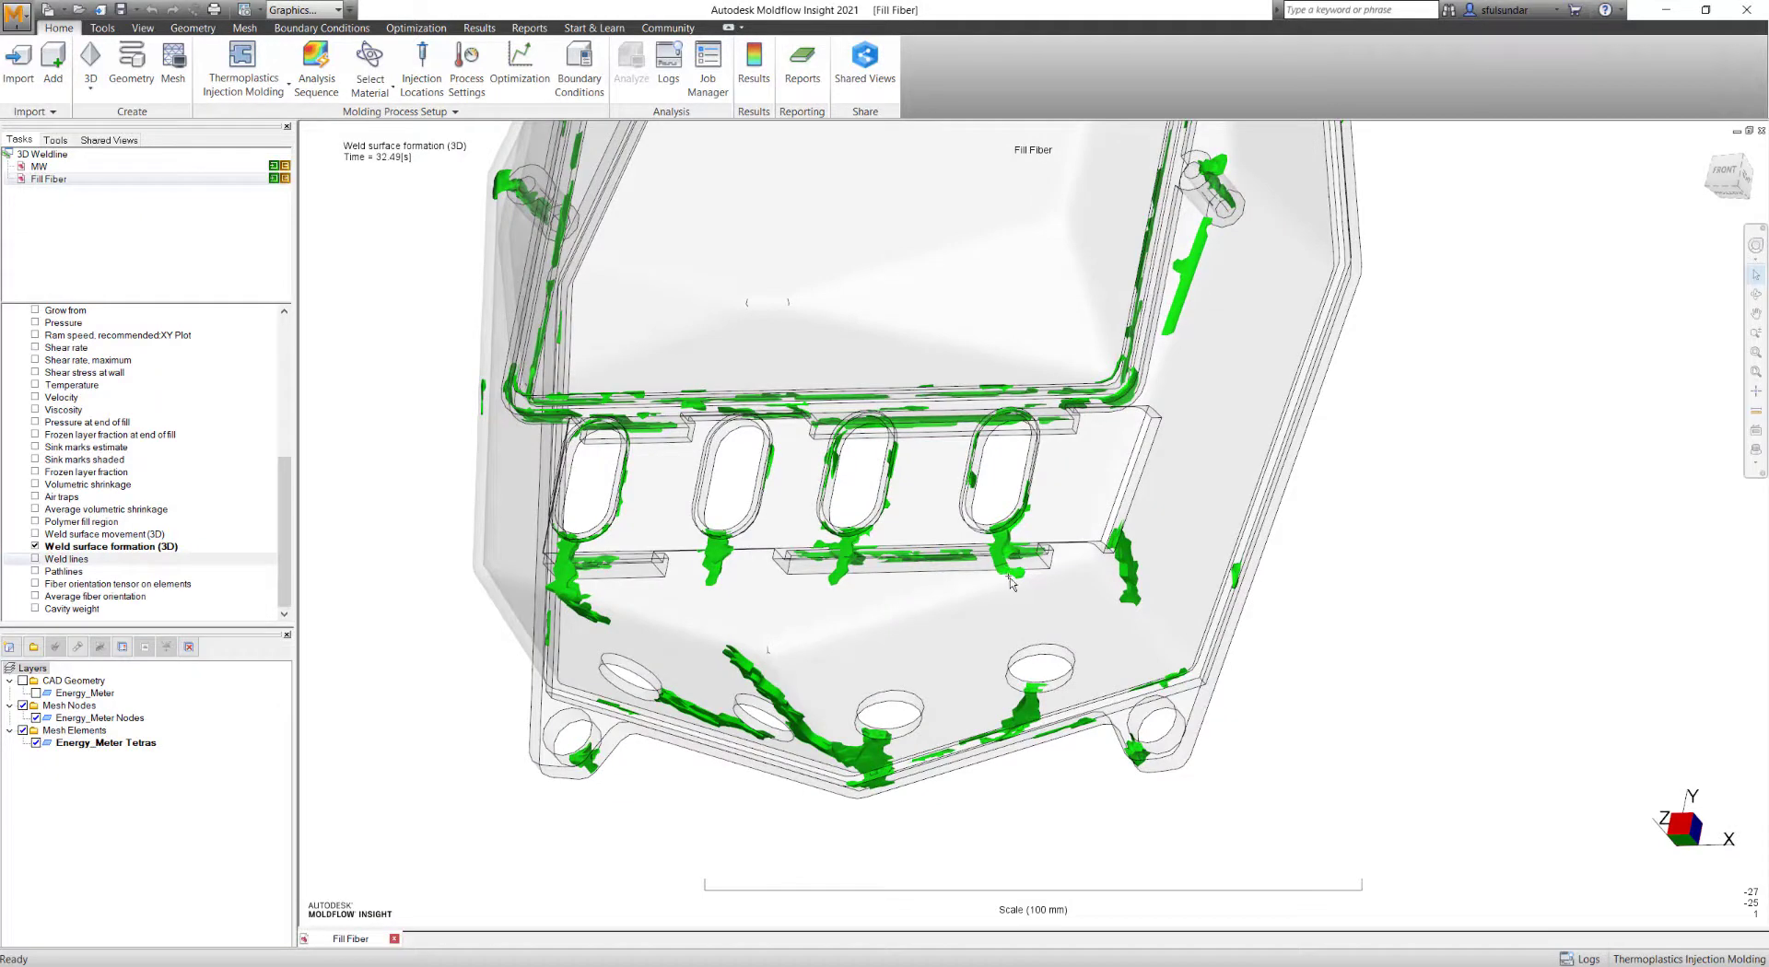
scroll(1011, 582, "up", 3)
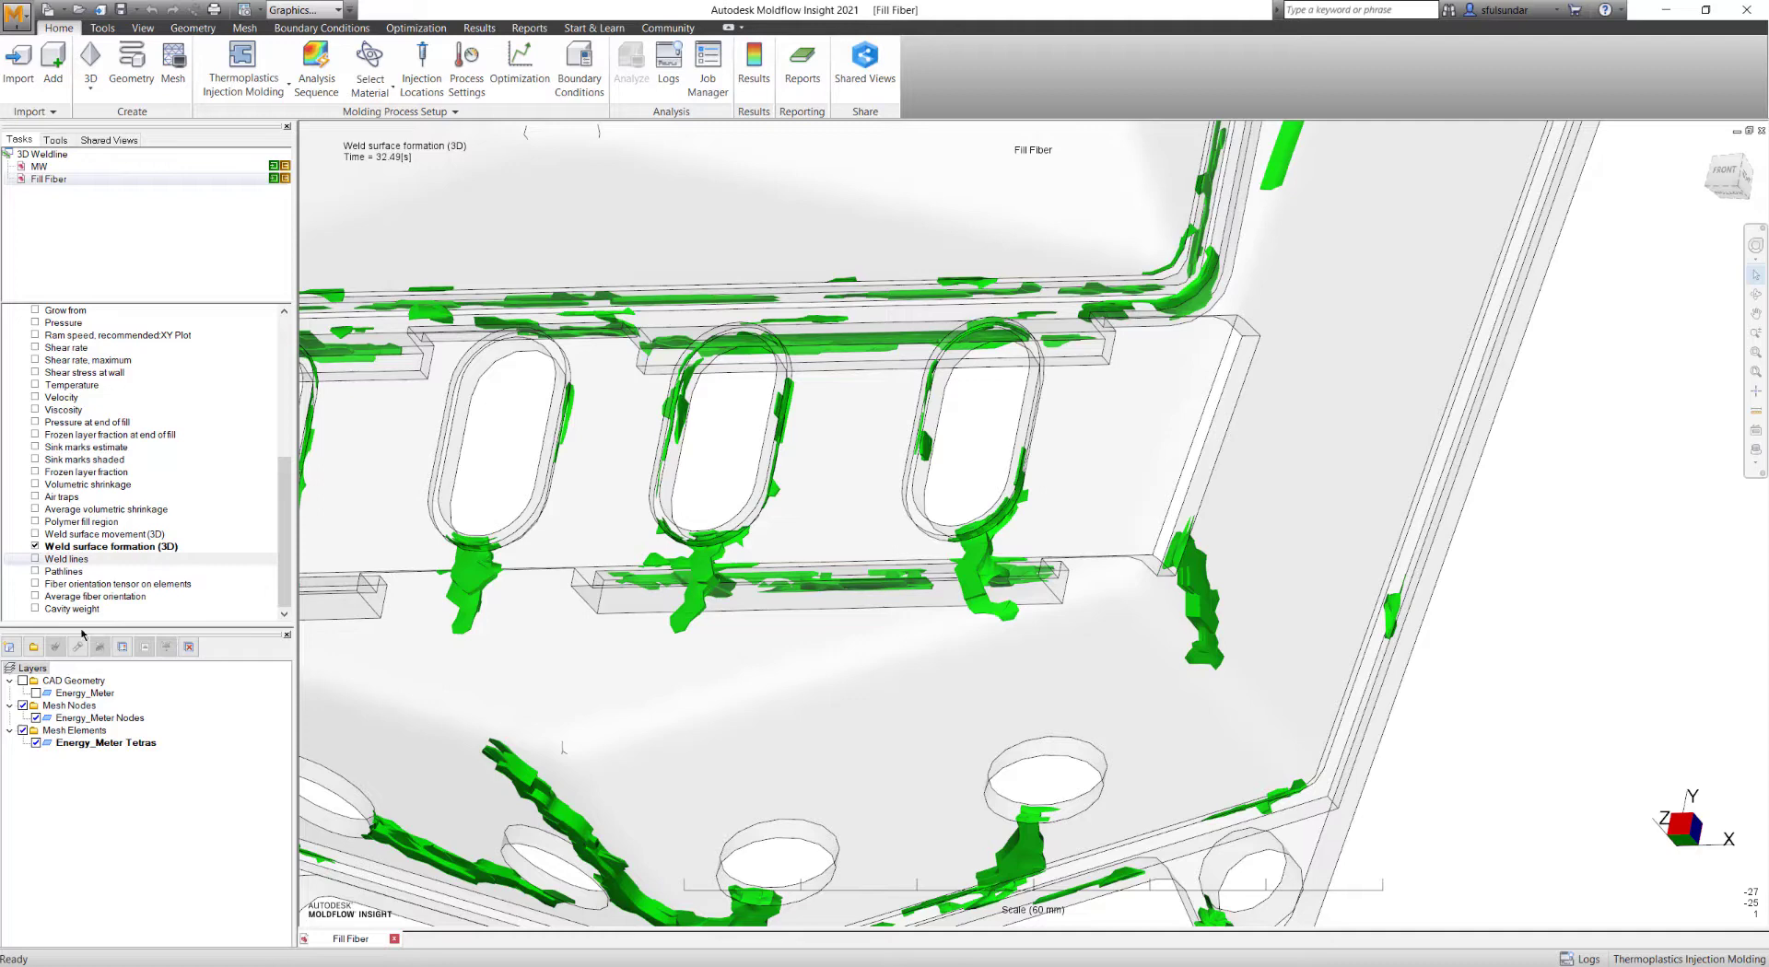
left_click(36, 534)
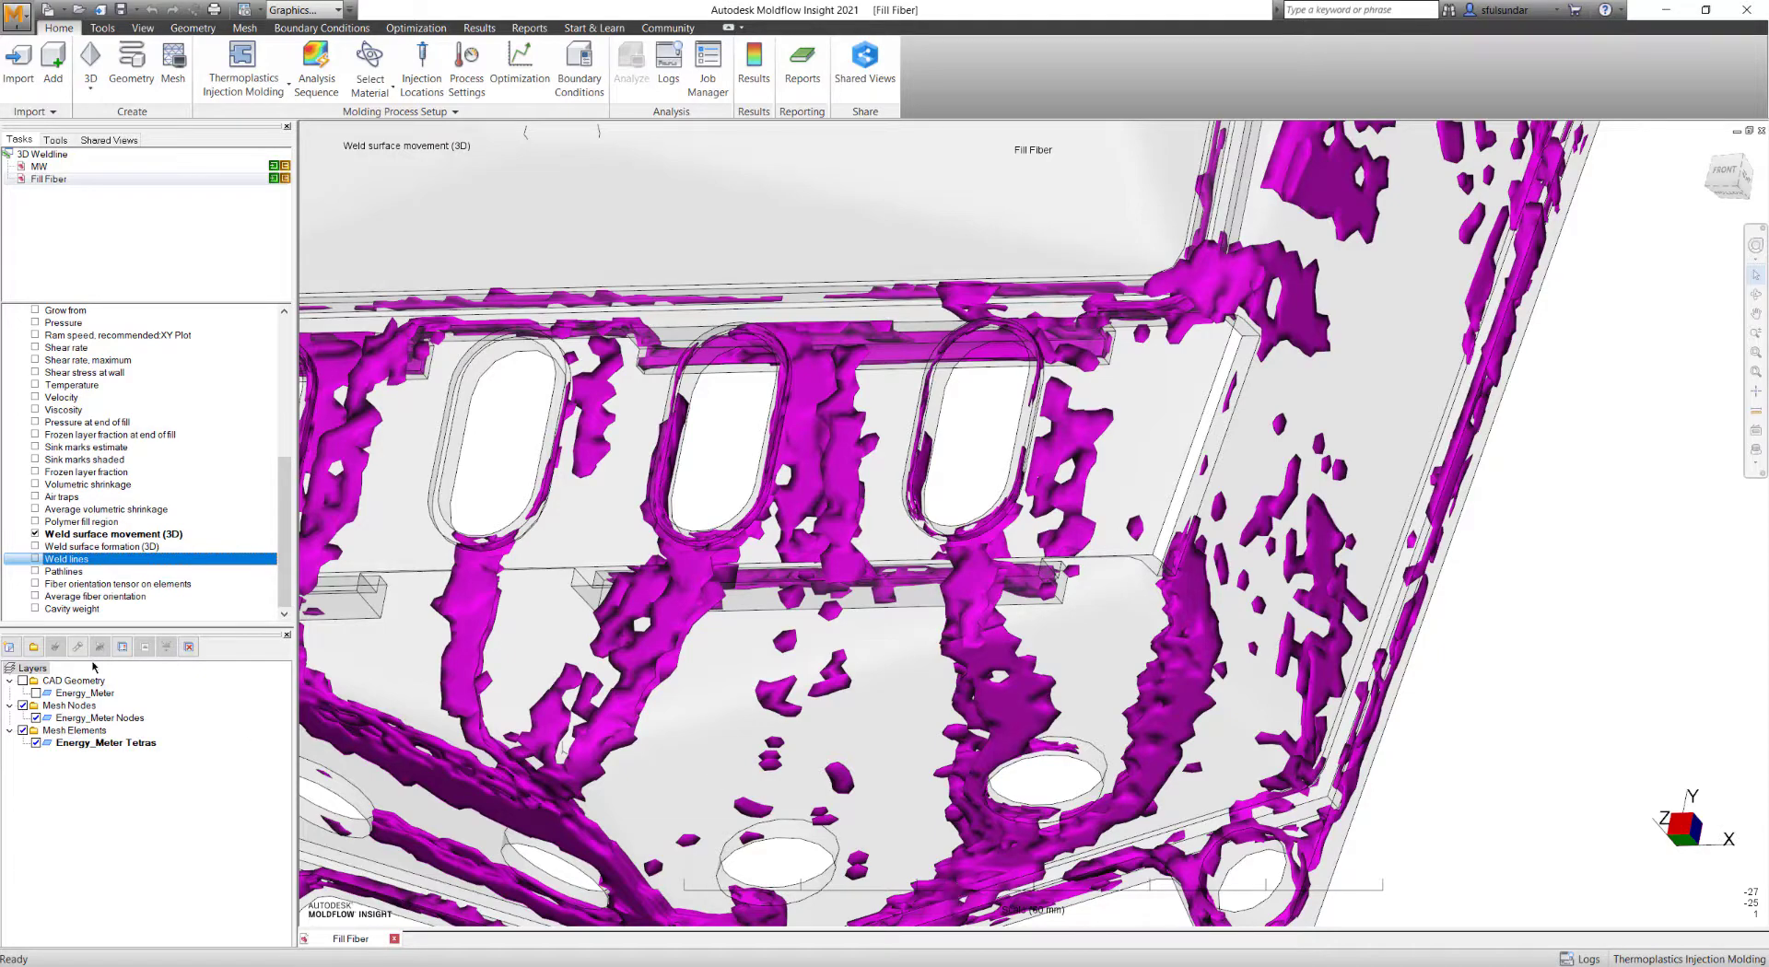
Overlay Weld surface formation (3D) on the movement plot, view it from below, then show Weld lines.
right_click(62, 549)
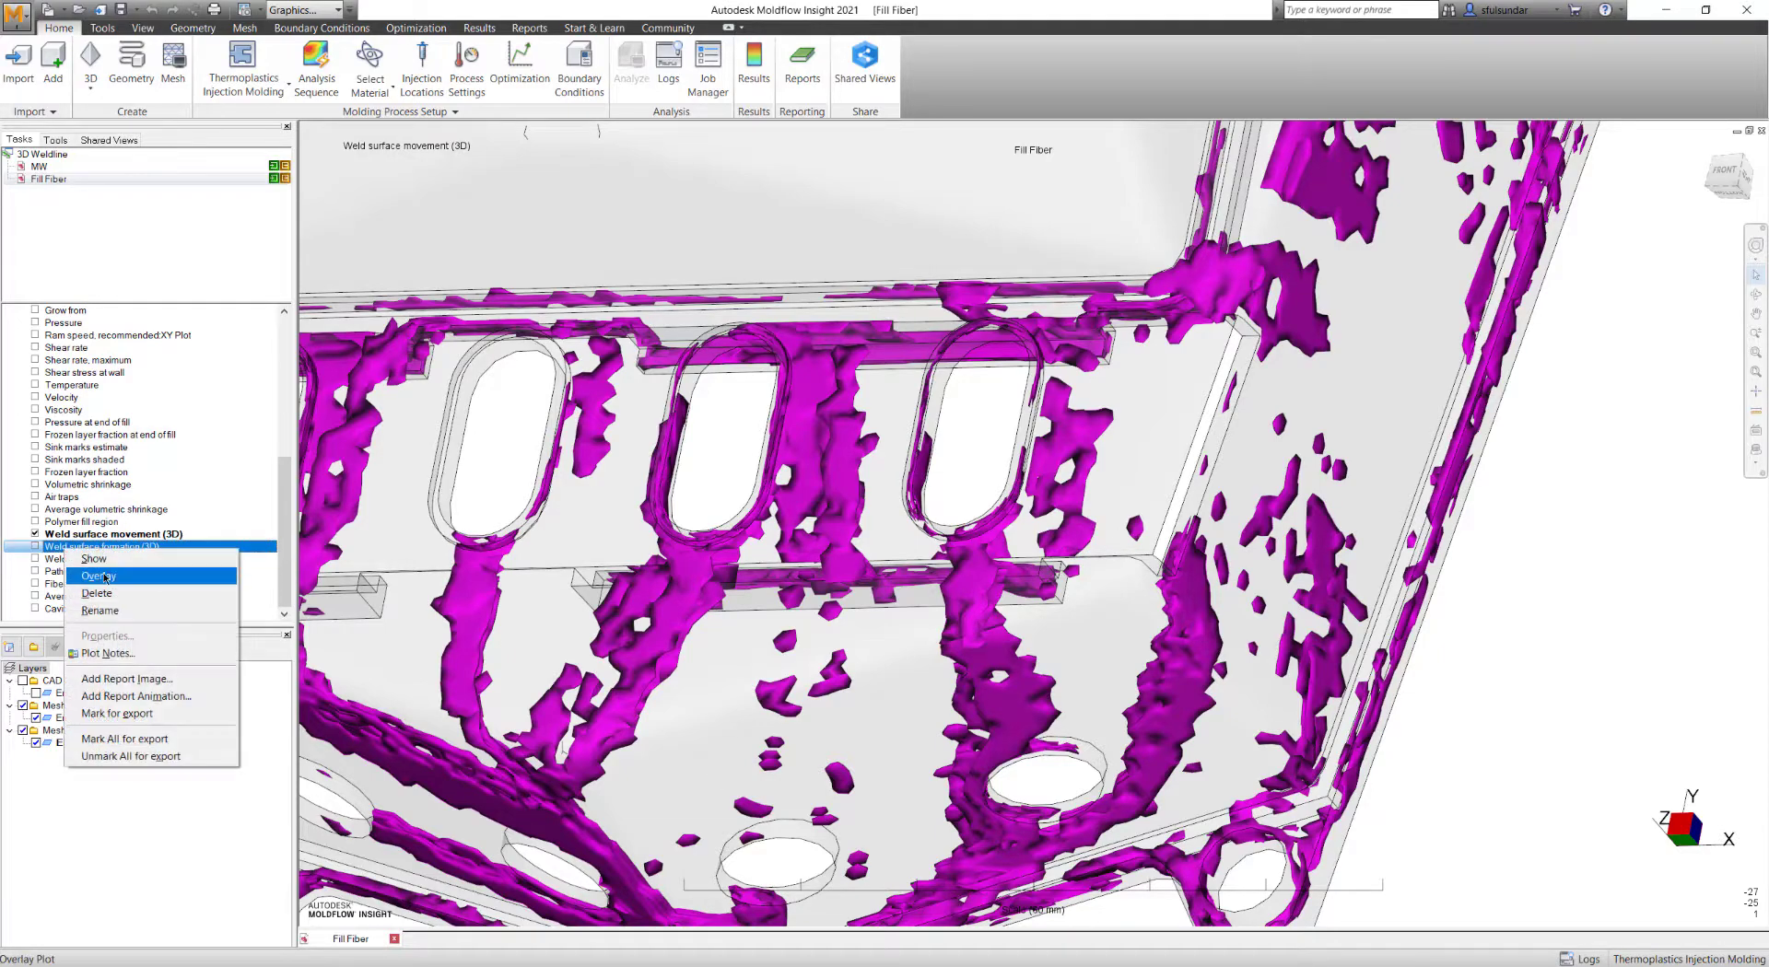
left_click(101, 576)
middle_click_drag(946, 615, 1054, 553)
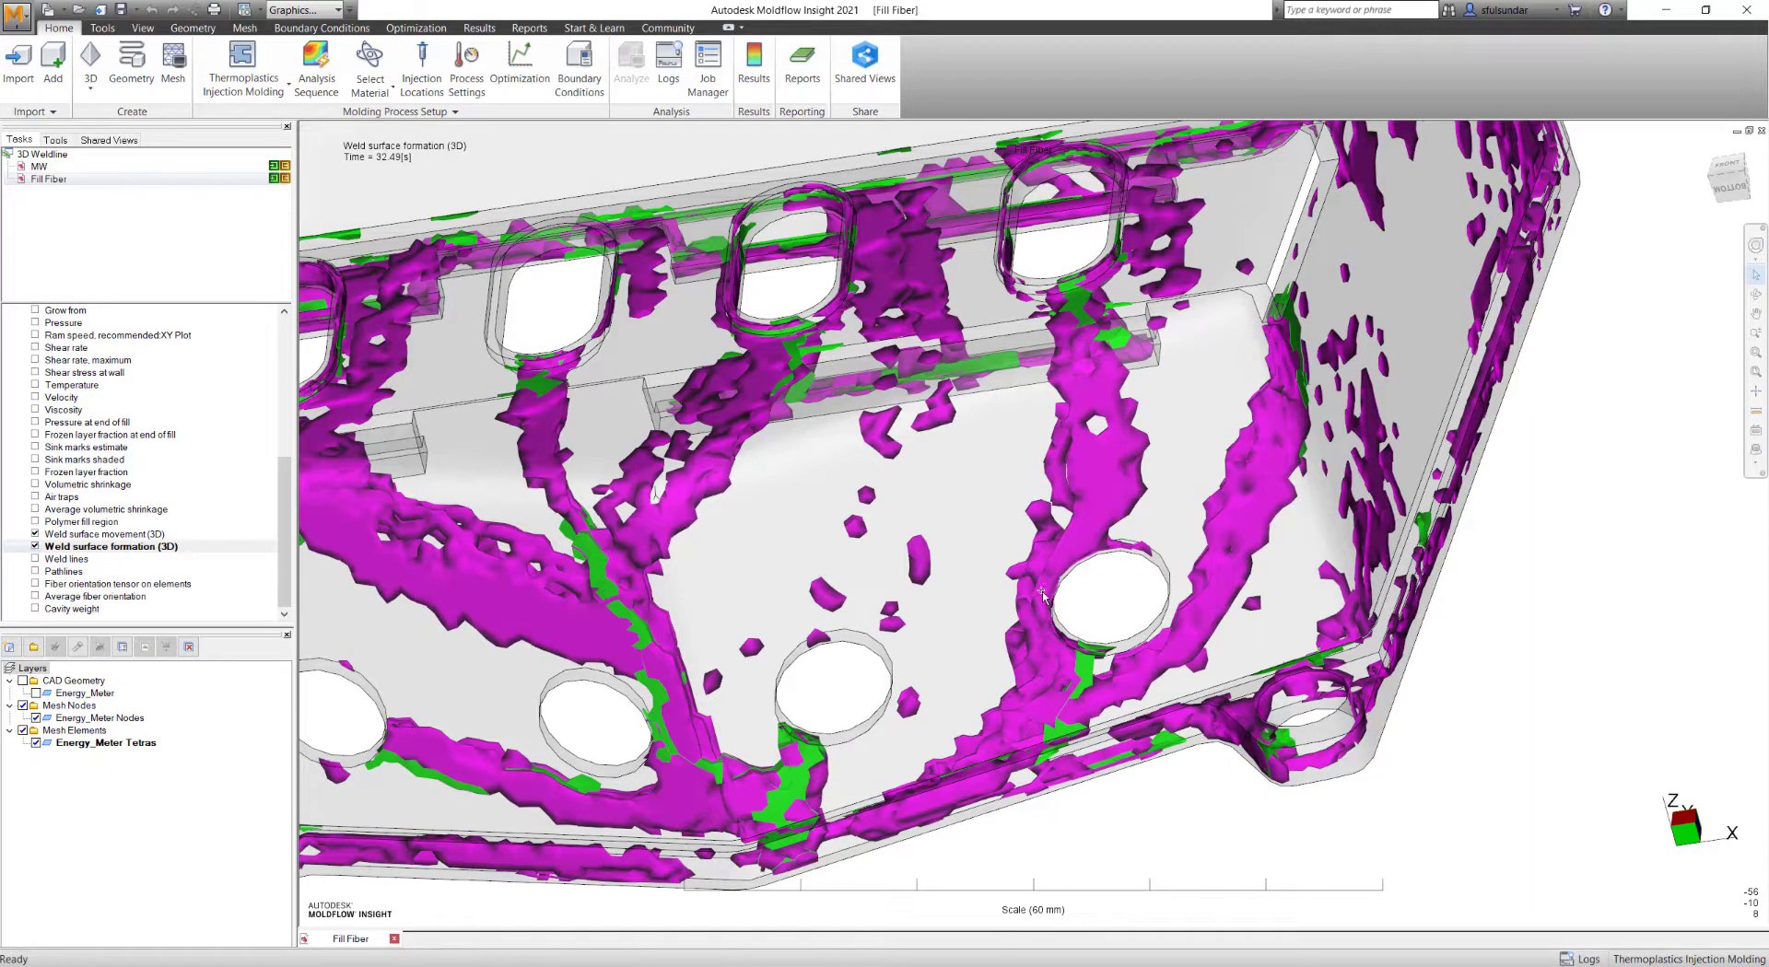
mouse_move(1041, 594)
middle_mouse_down()
mouse_move(906, 559)
mouse_move(1011, 595)
mouse_move(1075, 587)
mouse_move(1010, 647)
middle_mouse_up()
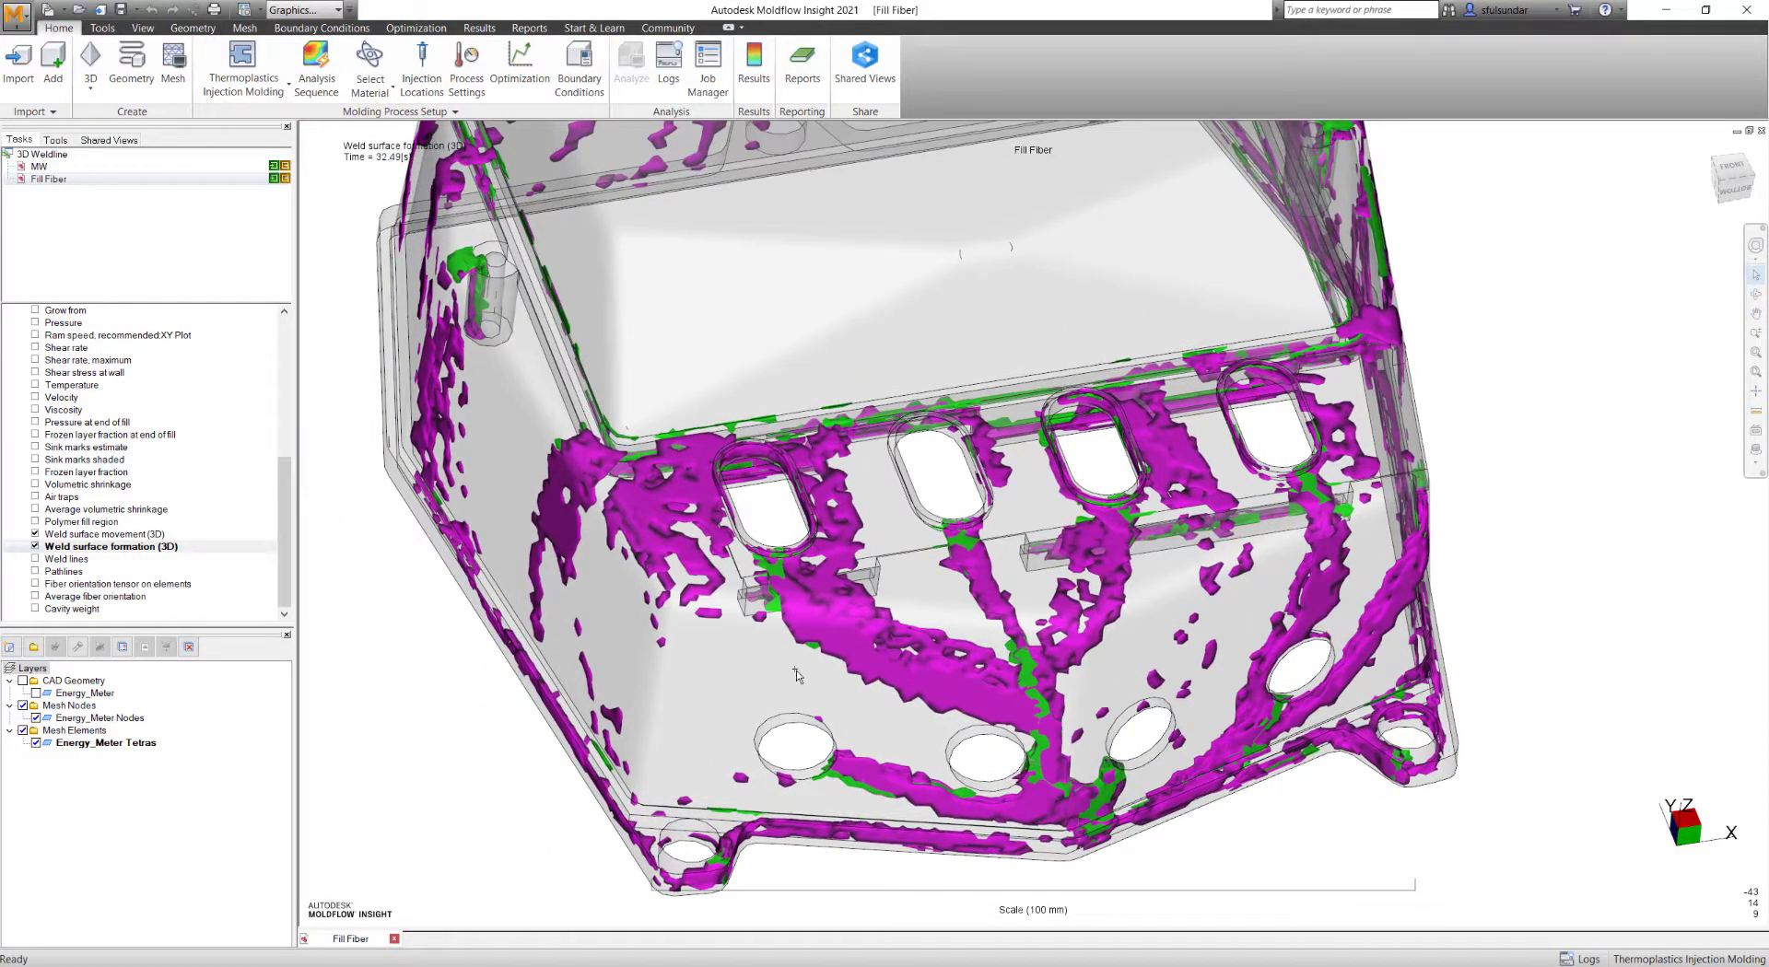
left_click(35, 559)
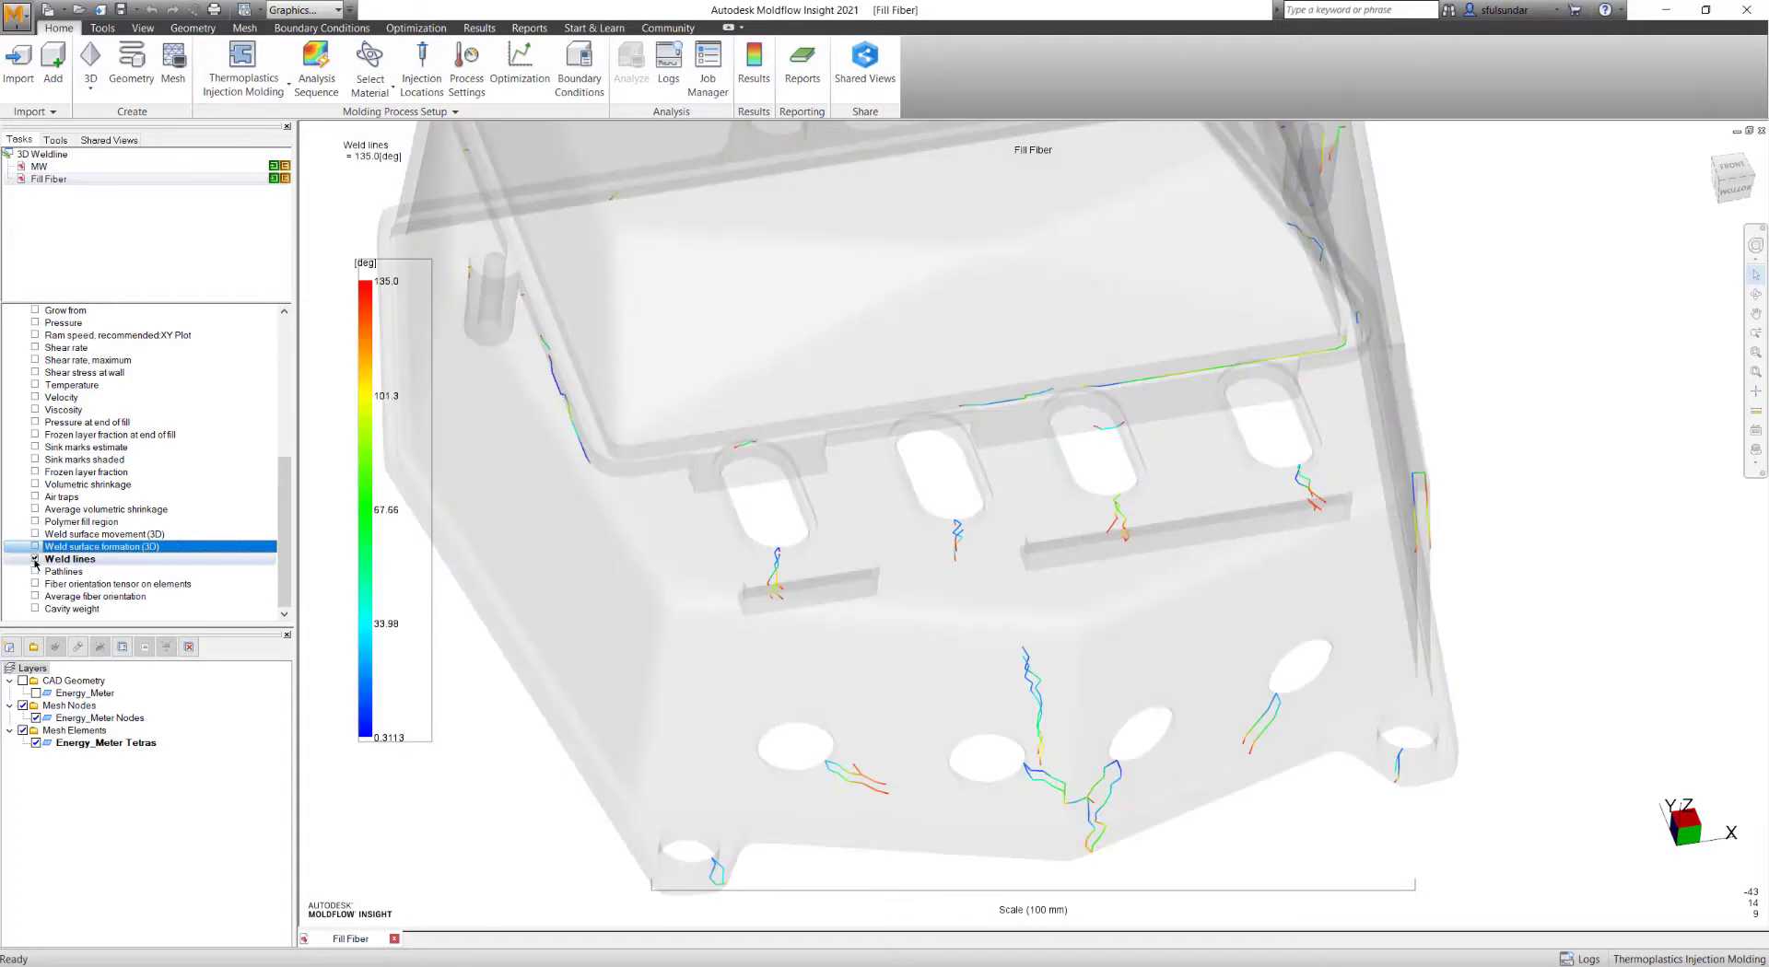
Briefly show Weld surface formation (3D), then plot Weld surface movement (3D) alone.
left_click(107, 548)
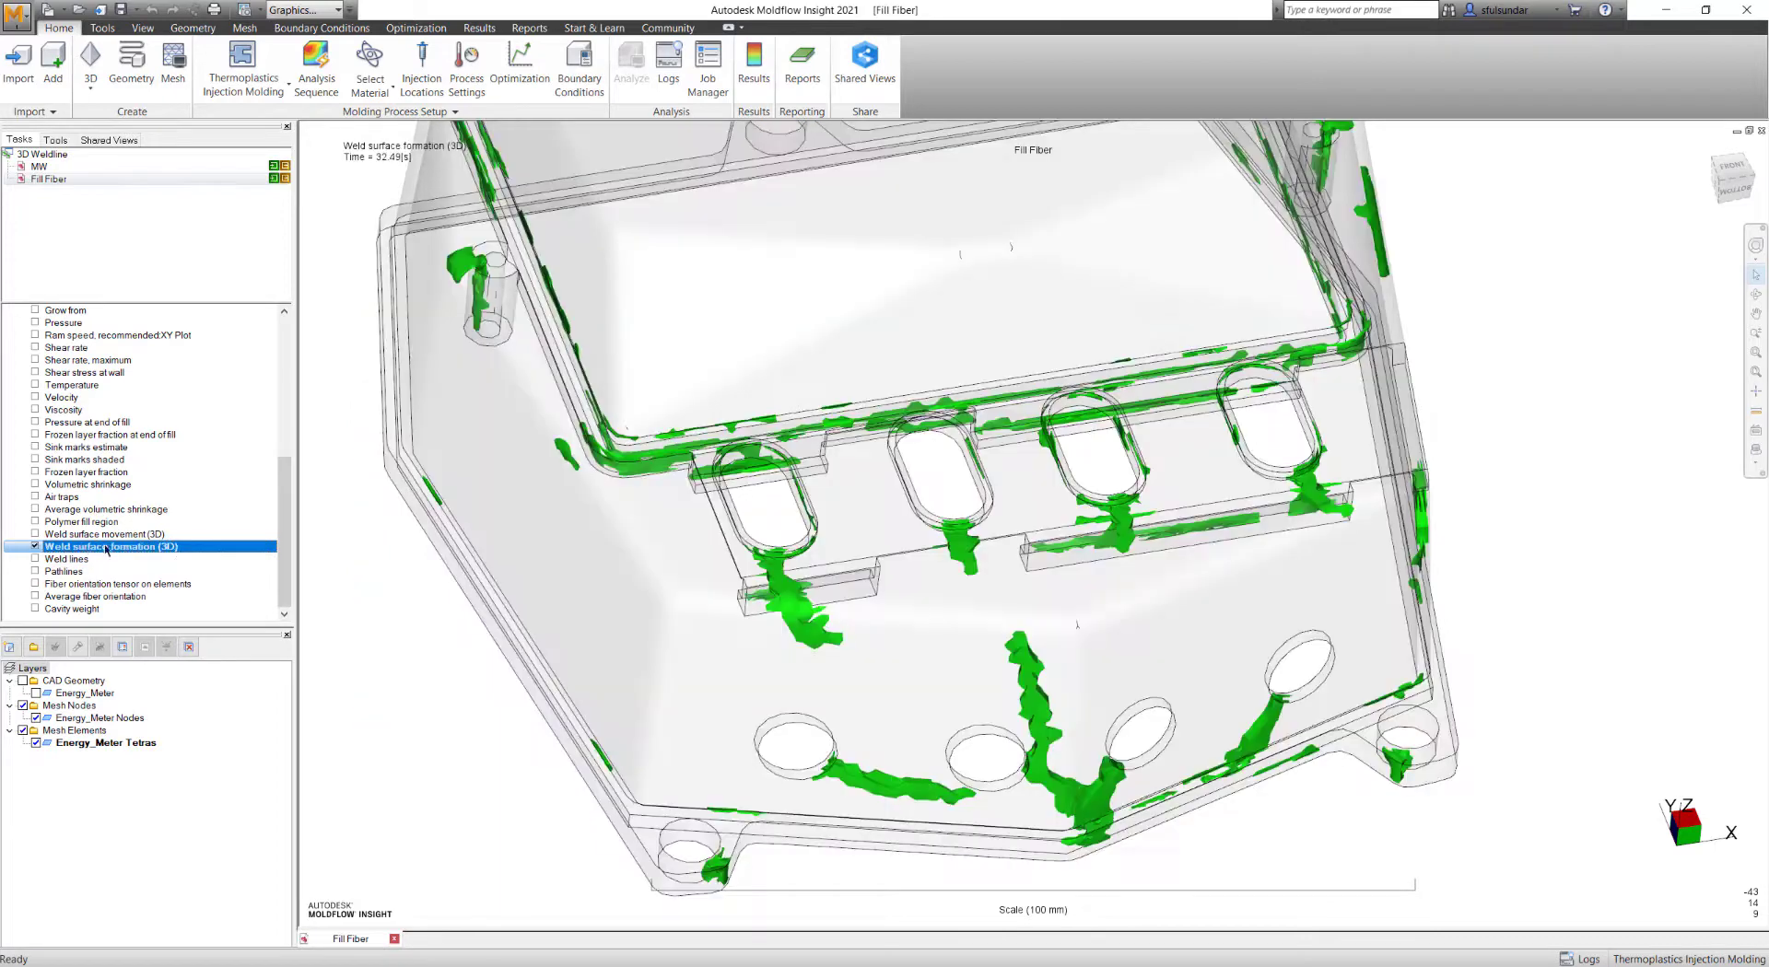
middle_click_drag(1032, 681, 1067, 733)
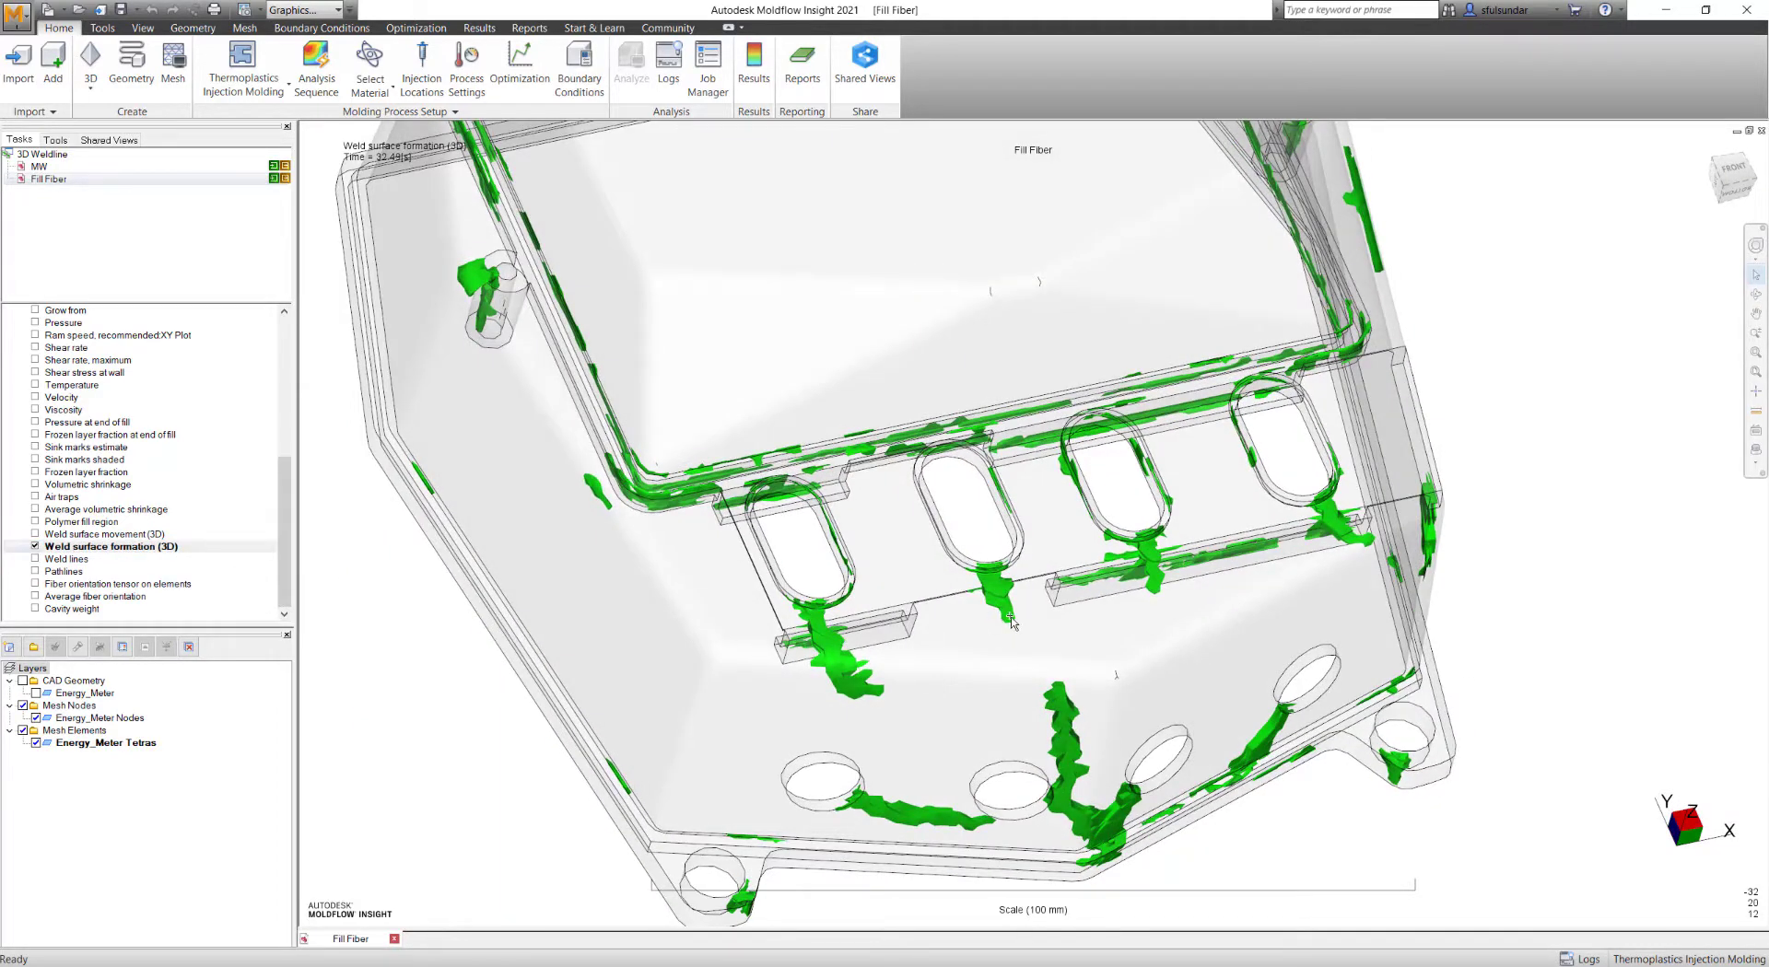
left_click(38, 533)
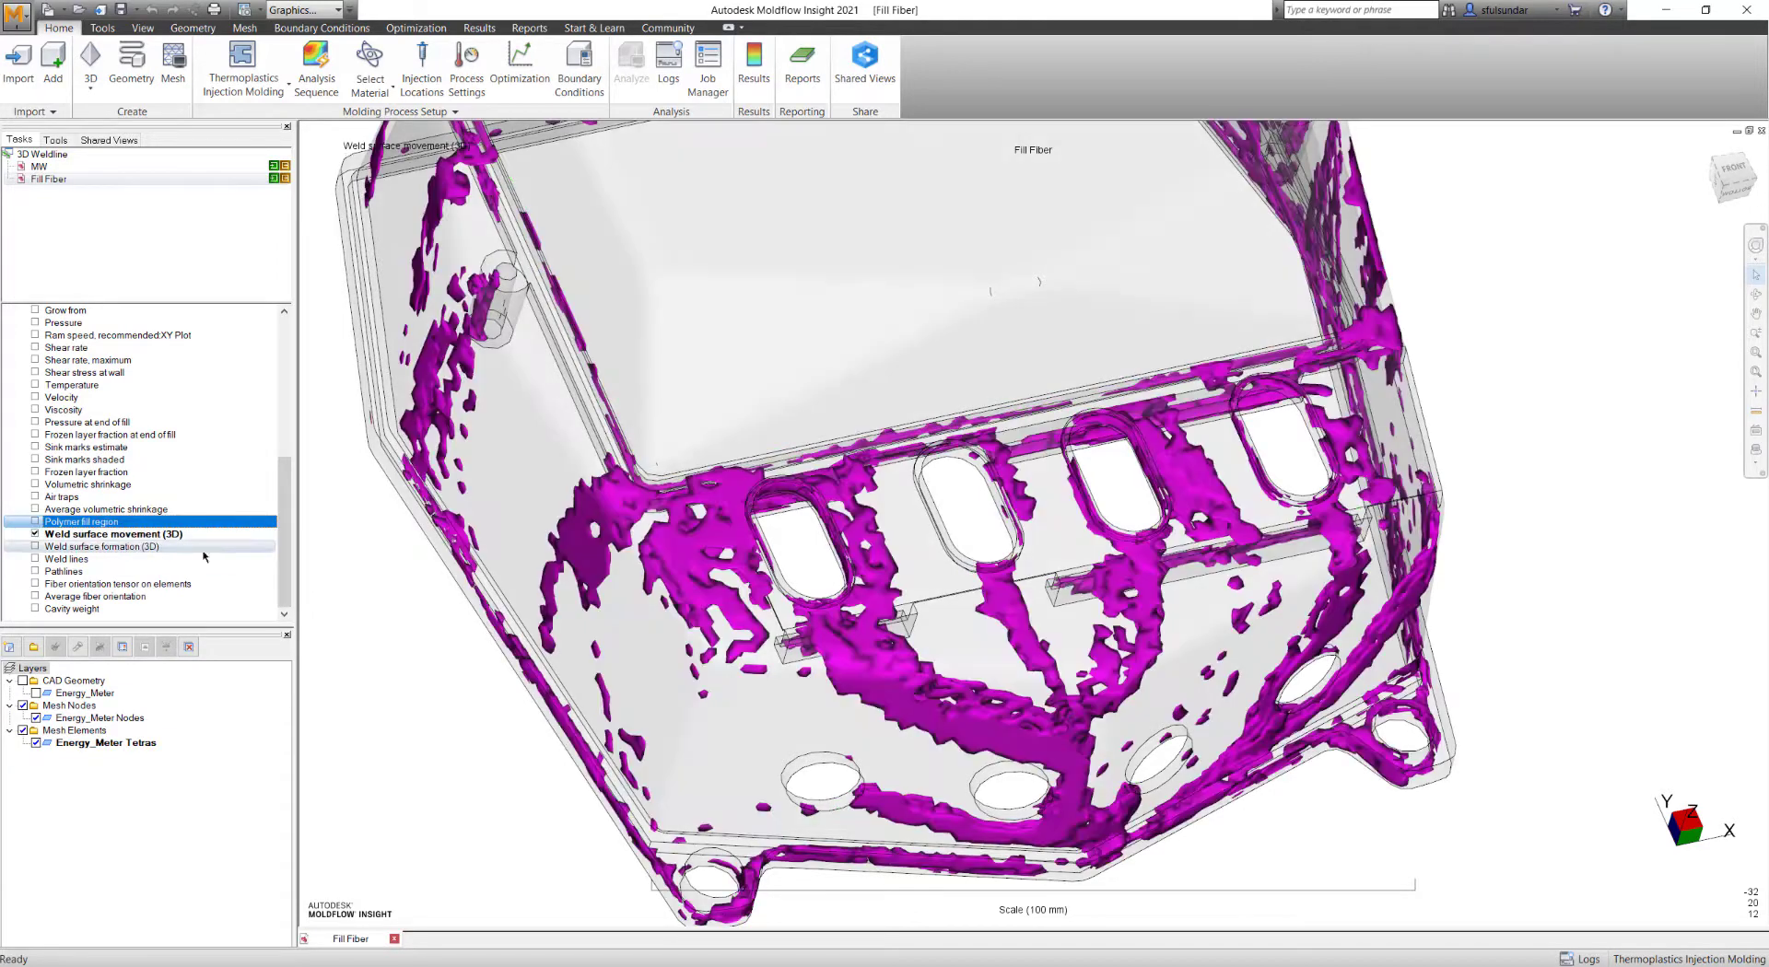